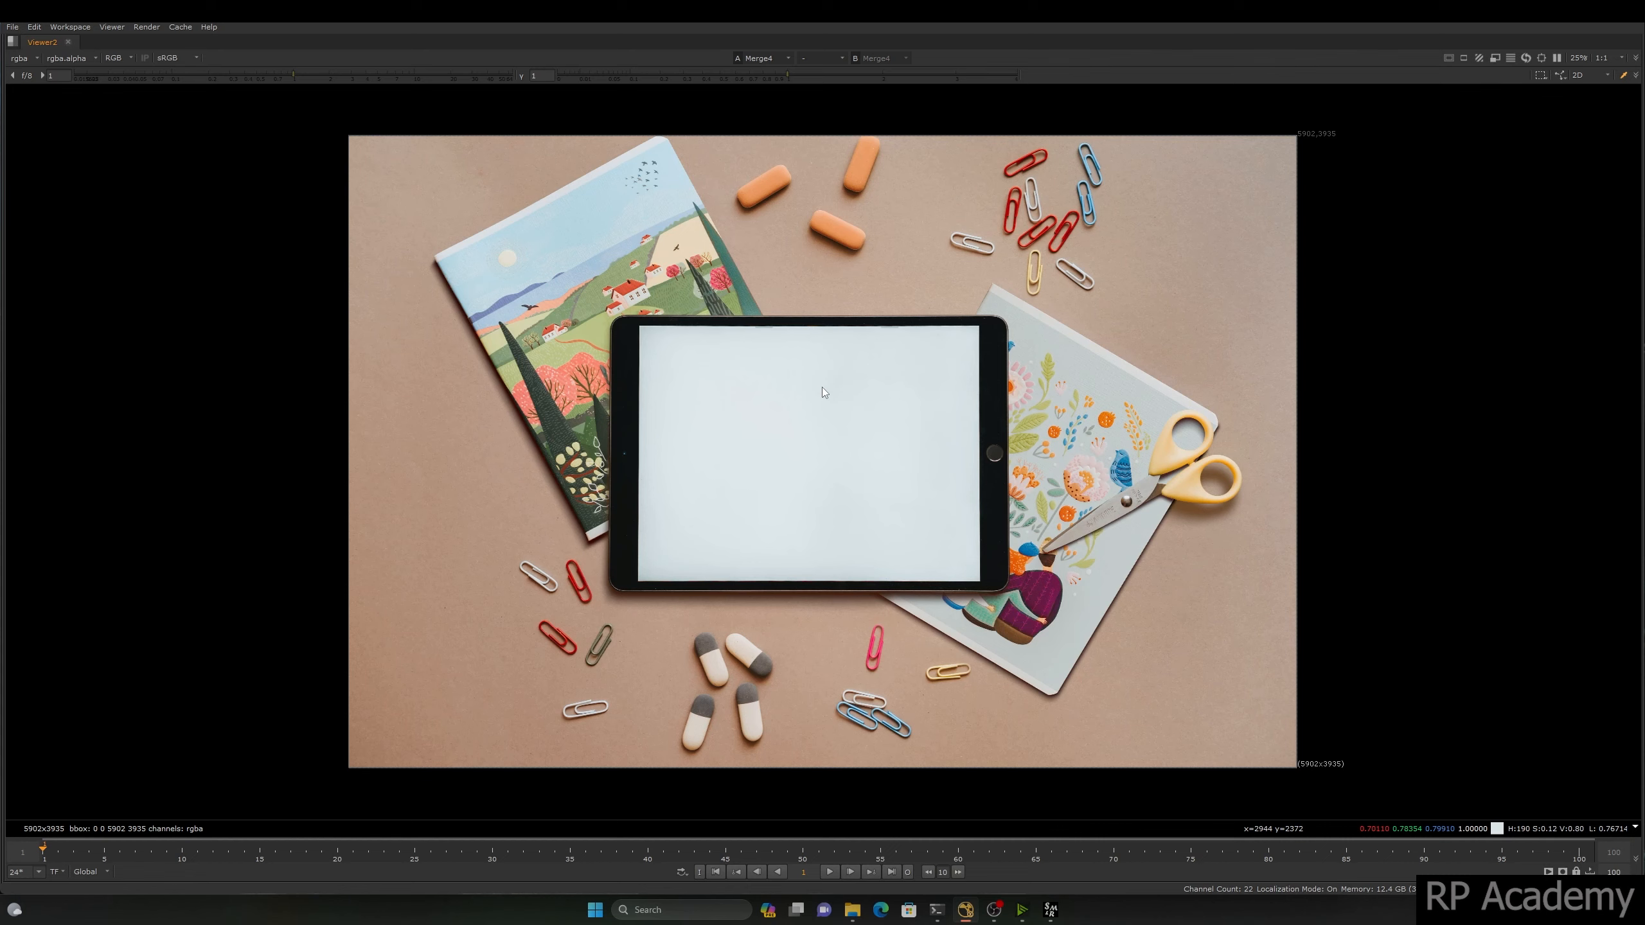
# Step: Import the BG_paper, Draw_Book, Ipad, notebook and Scissors images from the Video3 folder into the node graph and spread them out
pyautogui.press('space')
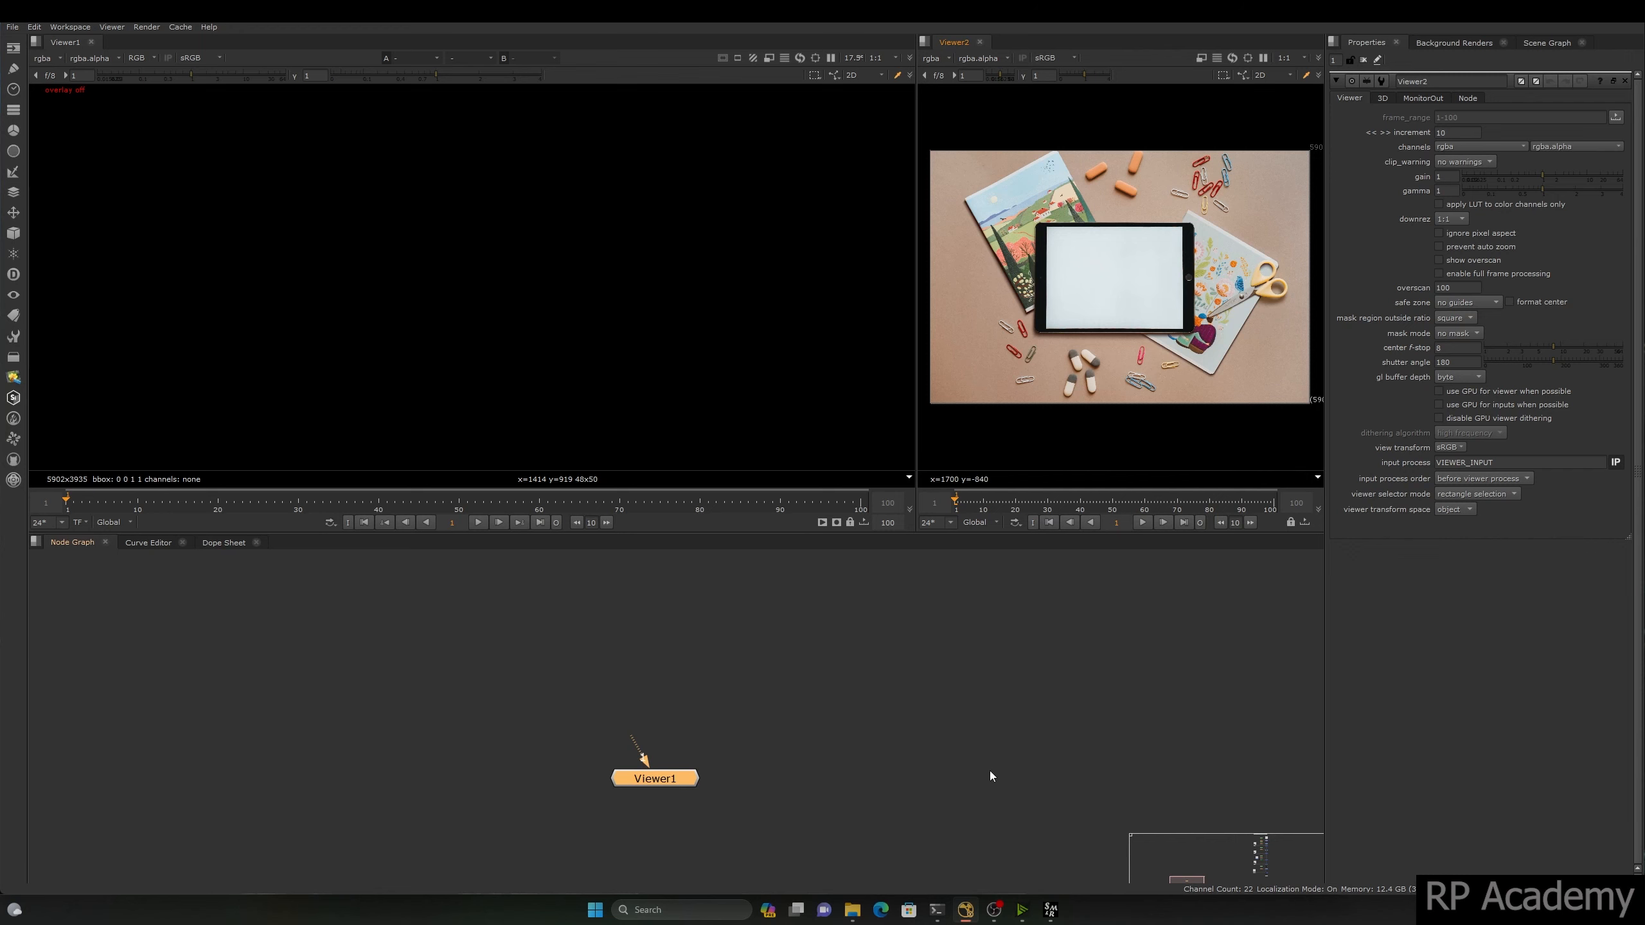
pyautogui.click(852, 910)
pyautogui.moveTo(750, 422); pyautogui.dragTo(204, 678)
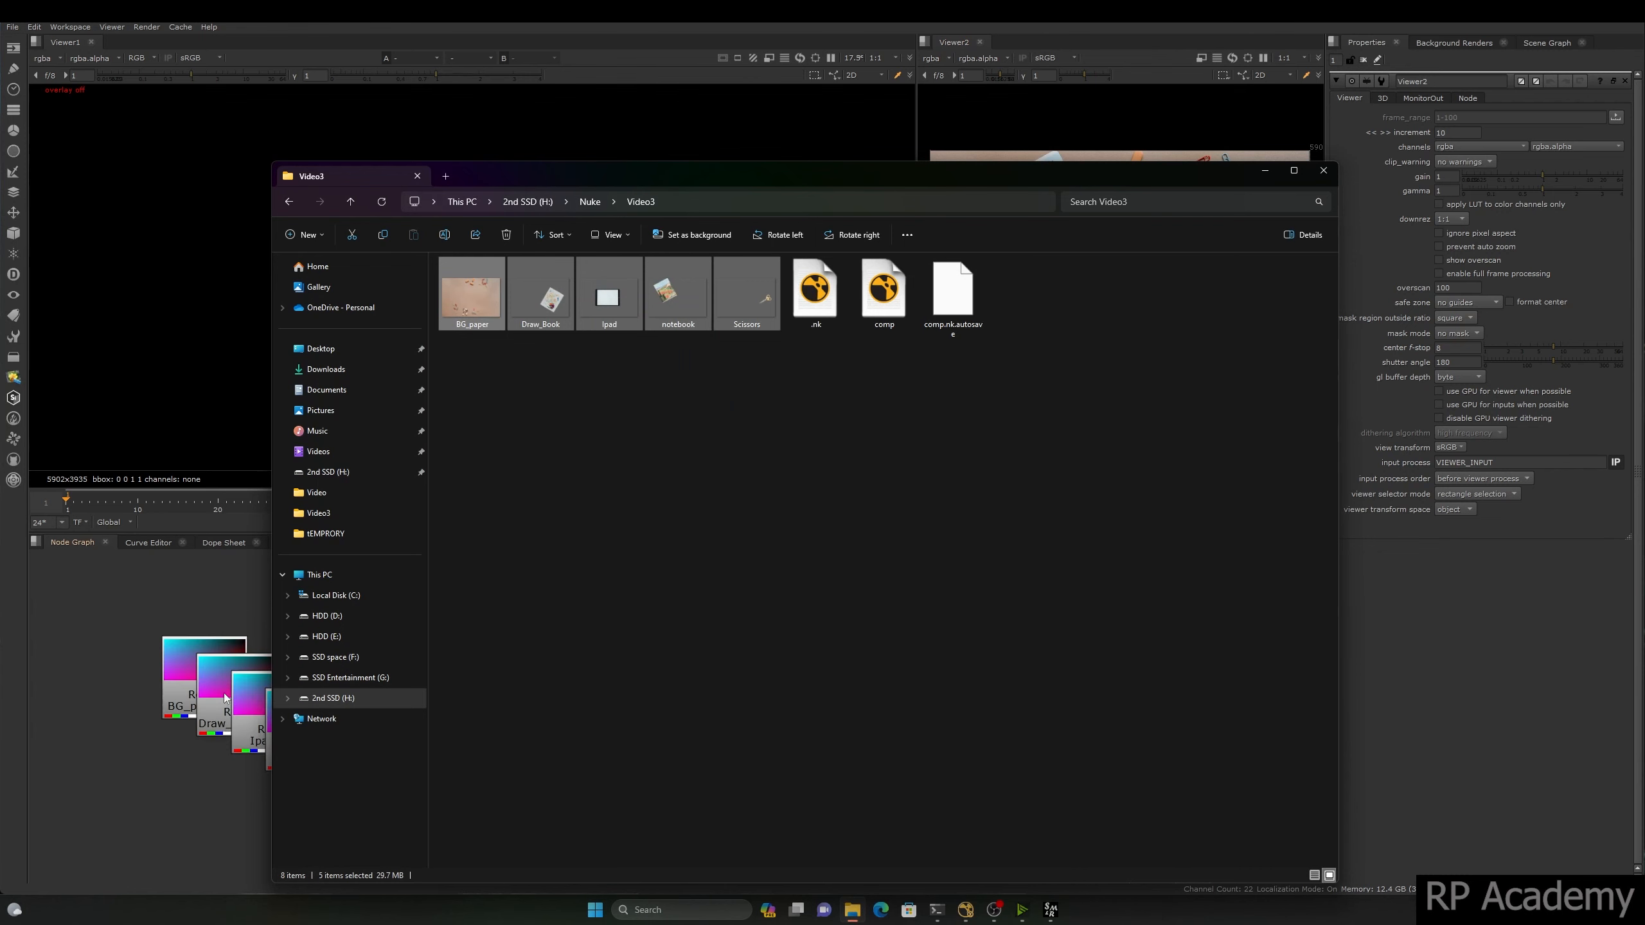
pyautogui.click(197, 780)
pyautogui.moveTo(327, 743); pyautogui.dragTo(412, 715, button='middle')
pyautogui.moveTo(412, 716); pyautogui.dragTo(791, 607)
pyautogui.moveTo(648, 616); pyautogui.dragTo(611, 716, button='middle')
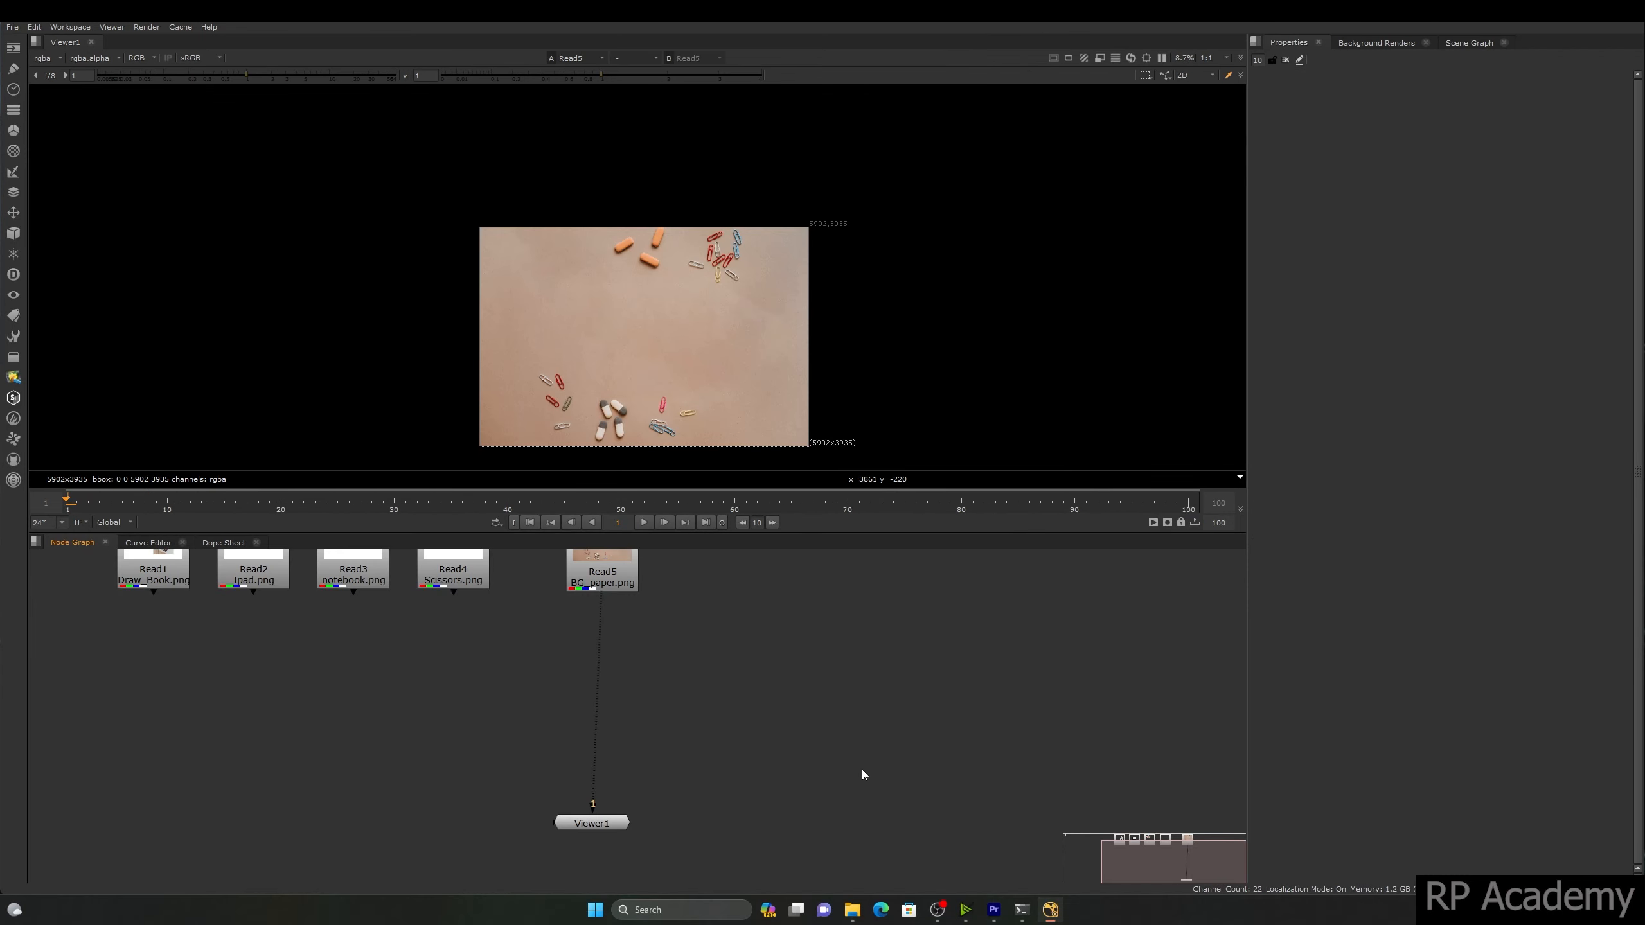
pyautogui.moveTo(750, 711); pyautogui.dragTo(778, 797, button='middle')
pyautogui.moveTo(791, 776)
pyautogui.mouseDown()
pyautogui.moveTo(474, 624)
pyautogui.moveTo(75, 527)
pyautogui.mouseUp()
pyautogui.moveTo(681, 638); pyautogui.dragTo(657, 623, button='middle')
pyautogui.click(657, 623)
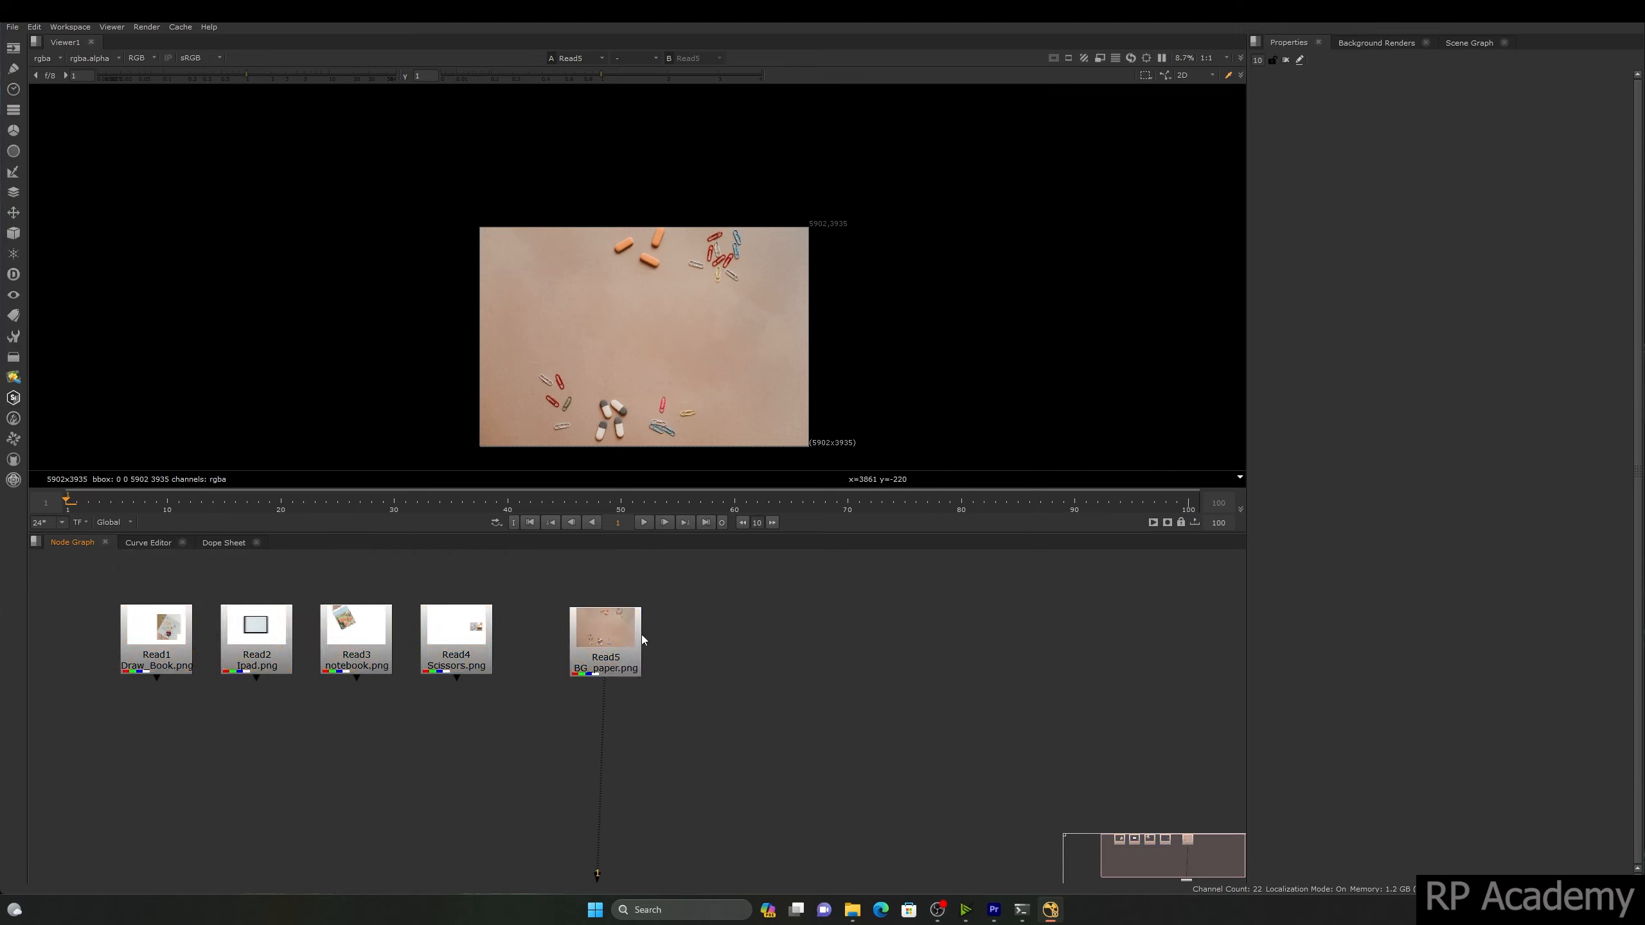
# Step: Check the BG_paper.png image's format against the full size format in the project settings
pyautogui.moveTo(832, 388); pyautogui.dragTo(829, 357, button='middle')
pyautogui.doubleClick(610, 629)
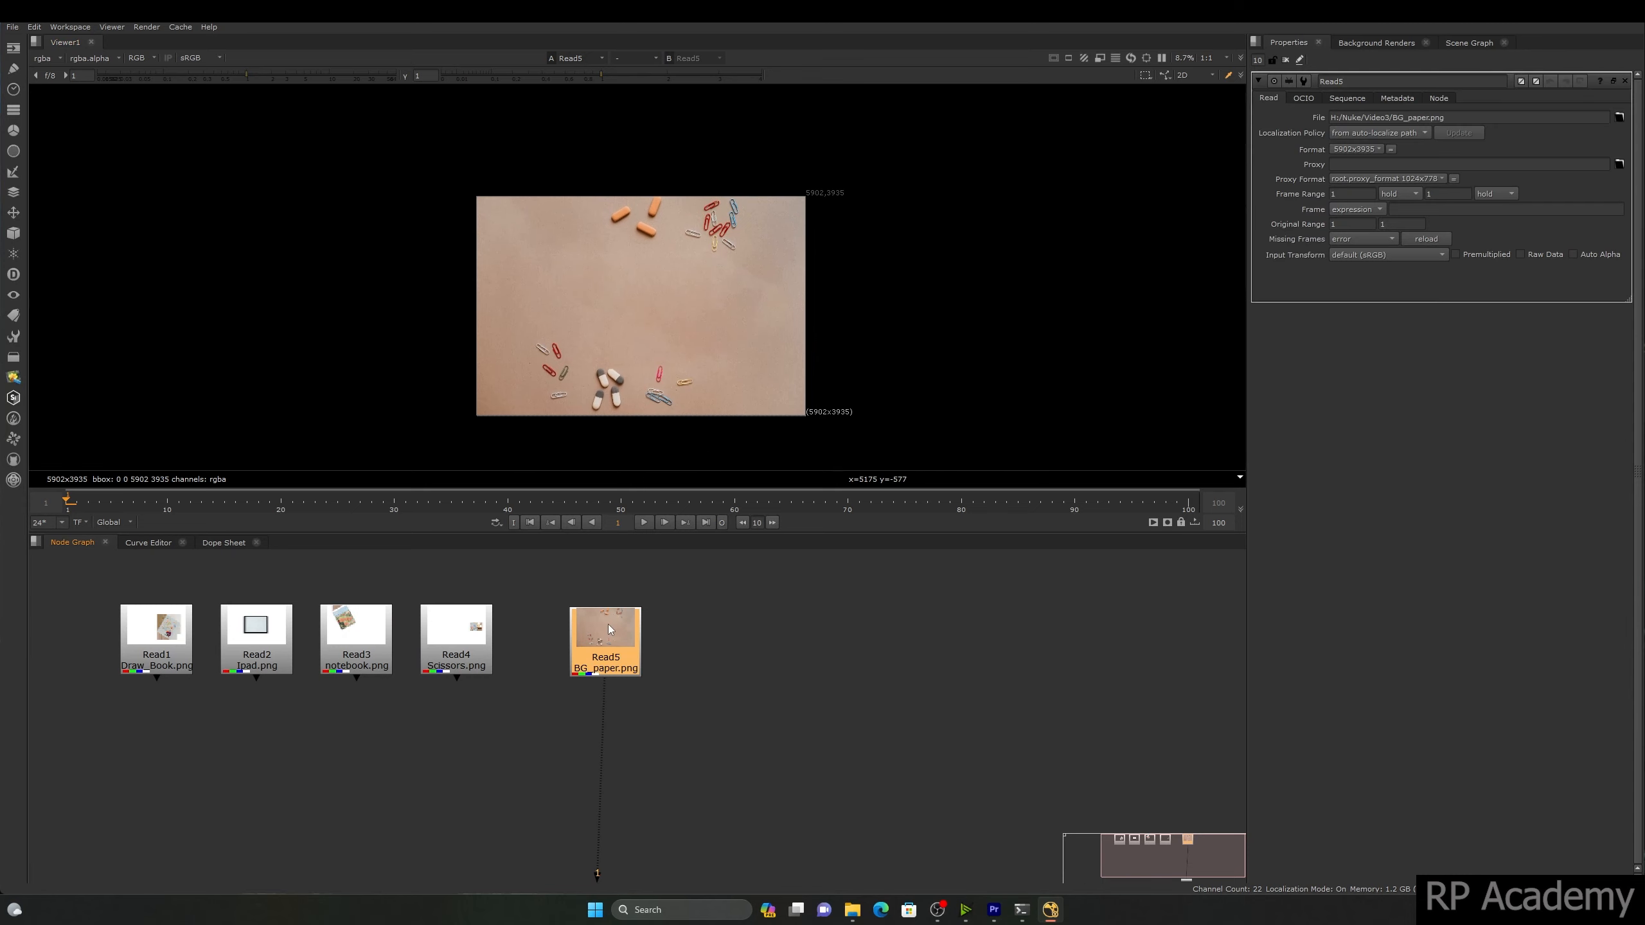
pyautogui.scroll(5, 807, 416)
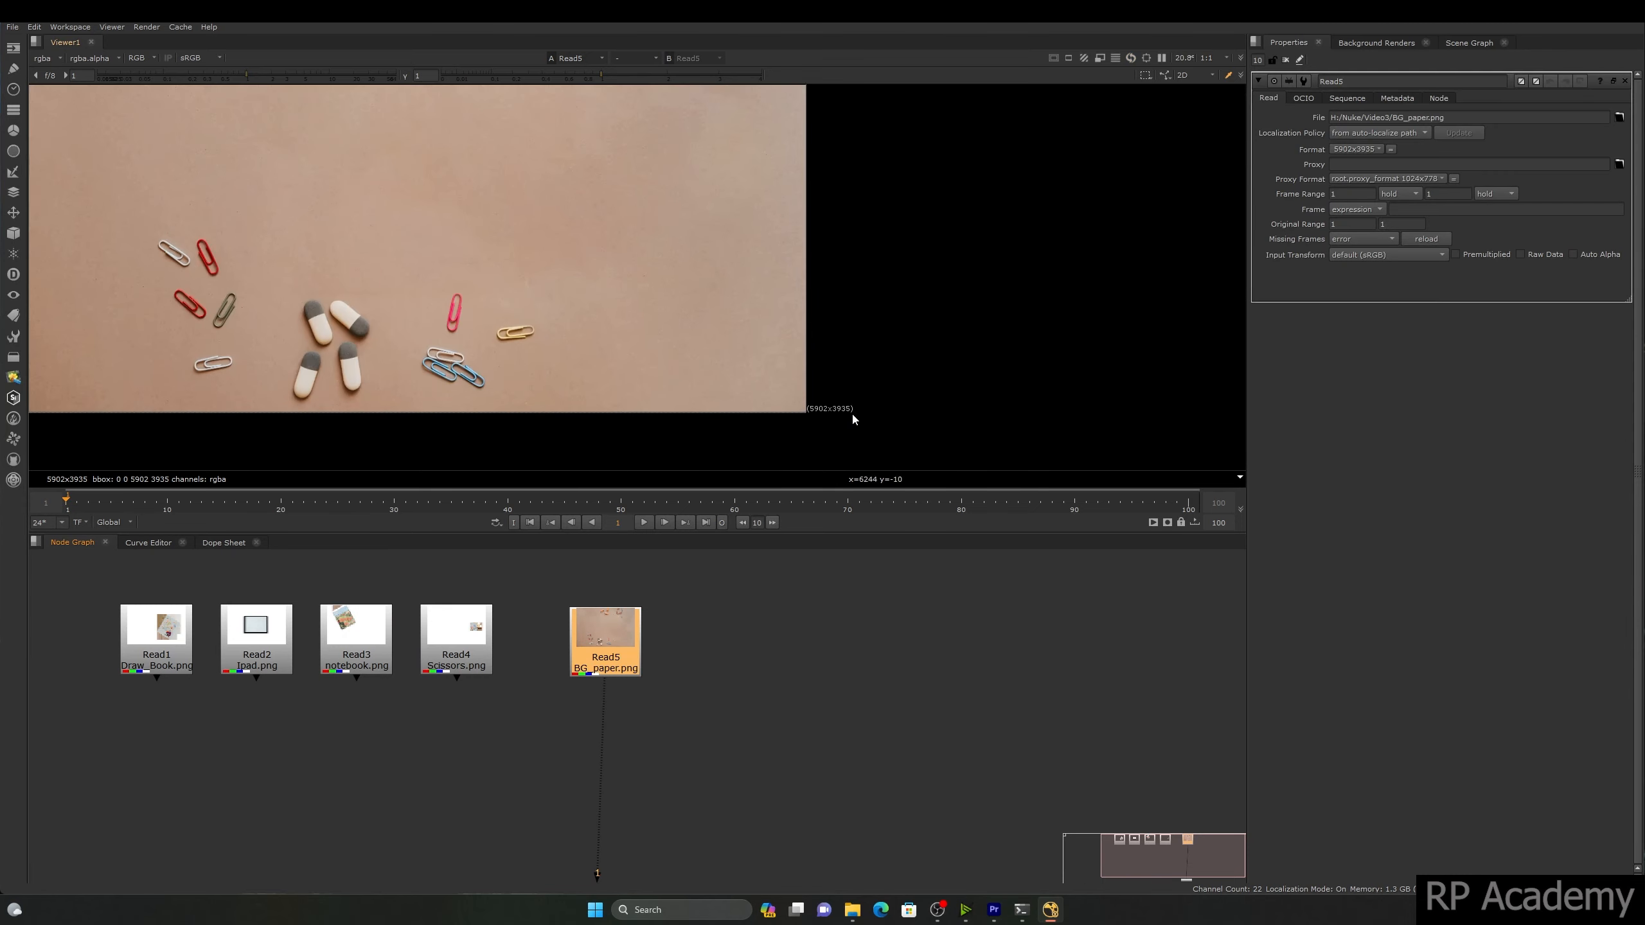
pyautogui.scroll(-5, 858, 213)
pyautogui.moveTo(850, 340); pyautogui.dragTo(741, 433)
pyautogui.click(876, 677)
pyautogui.press('s')
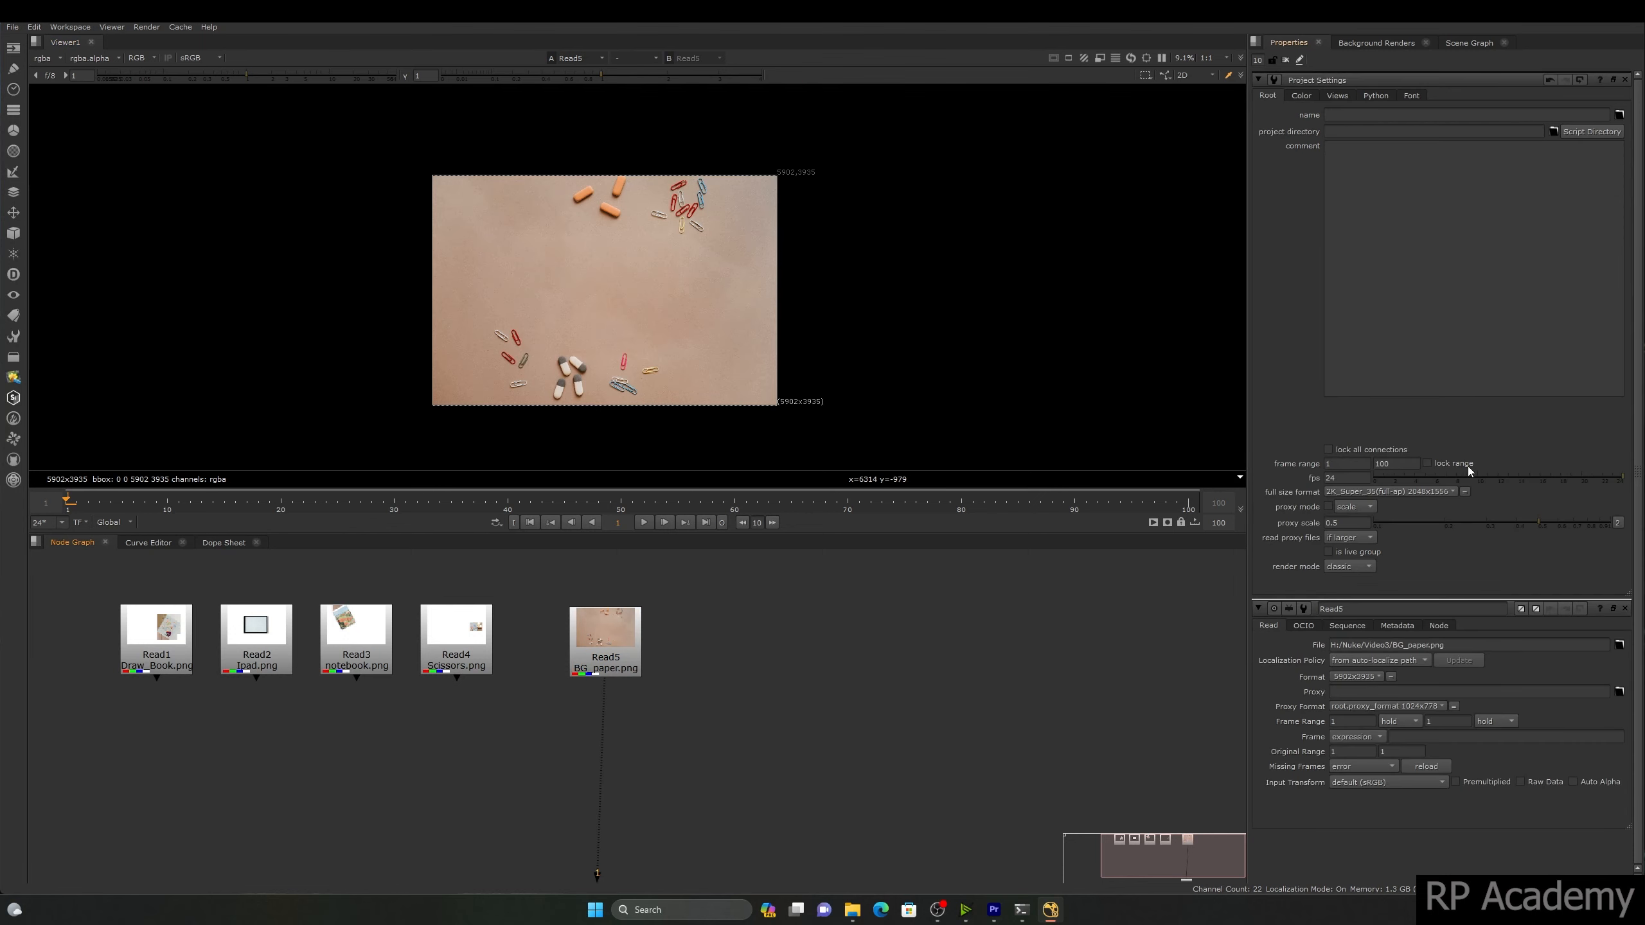
# Step: Add a Roto node and draw a closed six-point Bezier shape around the lower-left paper clips on BG_paper
pyautogui.press('o')
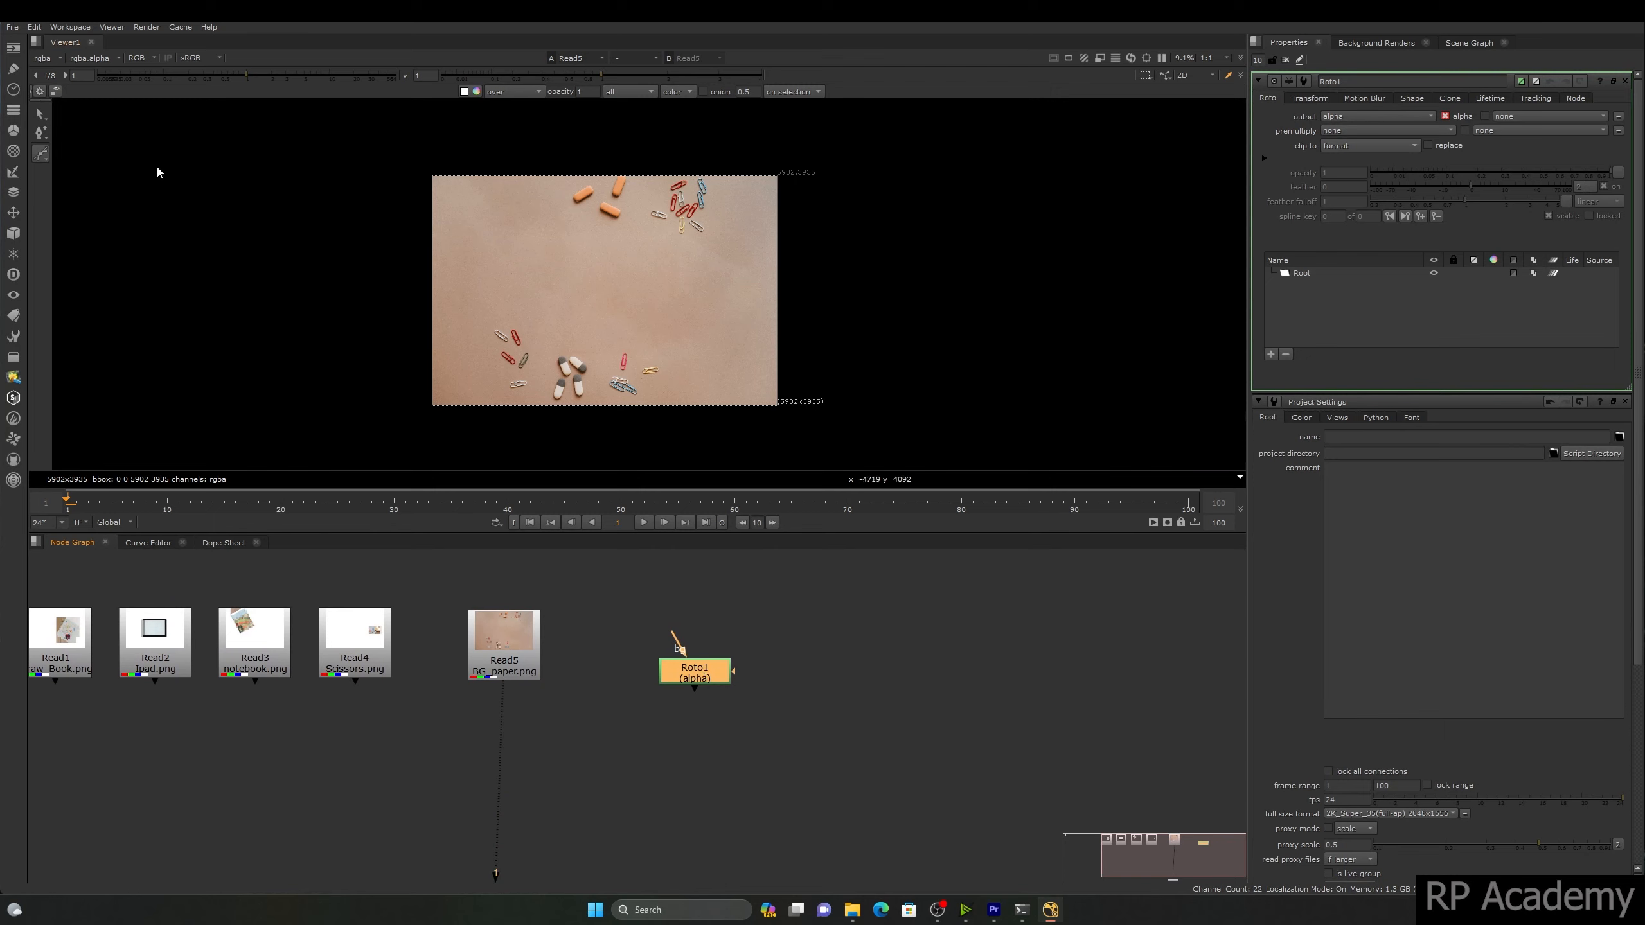
pyautogui.click(463, 327)
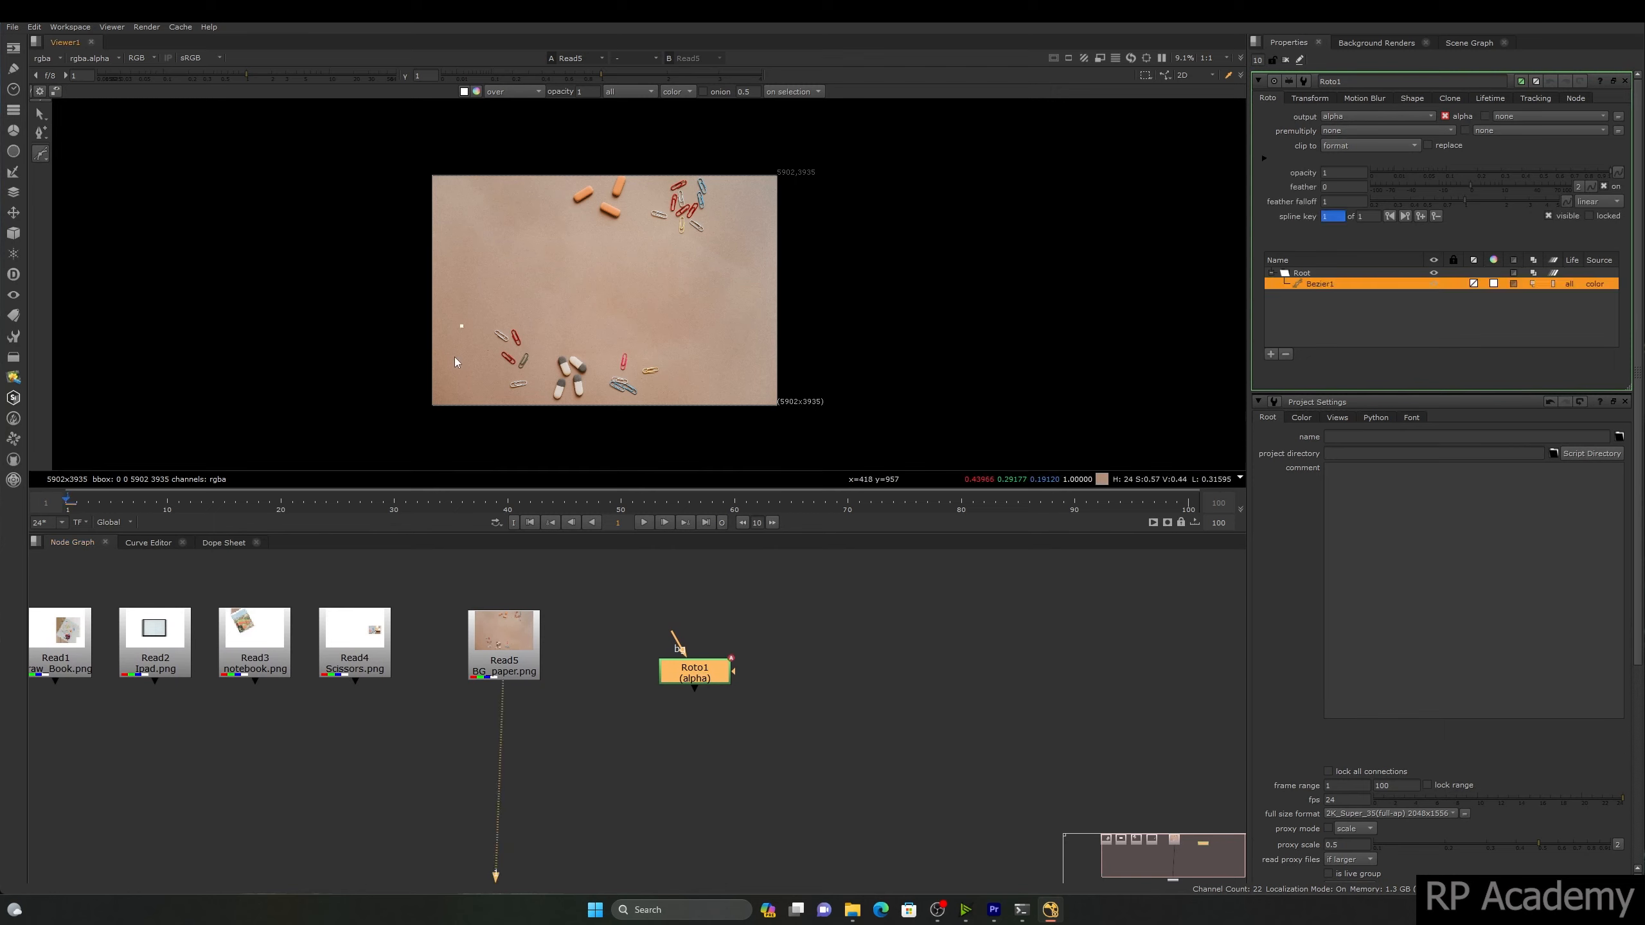
pyautogui.click(456, 376)
pyautogui.click(519, 388)
pyautogui.click(561, 351)
pyautogui.click(547, 311)
pyautogui.click(482, 301)
pyautogui.click(462, 327)
# Step: Attach the Roto node to the viewer and trace a closed B-spline around the upper-left gray-and-white capsule
pyautogui.press('2')
pyautogui.moveTo(504, 648); pyautogui.dragTo(511, 647)
pyautogui.press('1')
pyautogui.click(41, 154)
pyautogui.scroll(8, 542, 385)
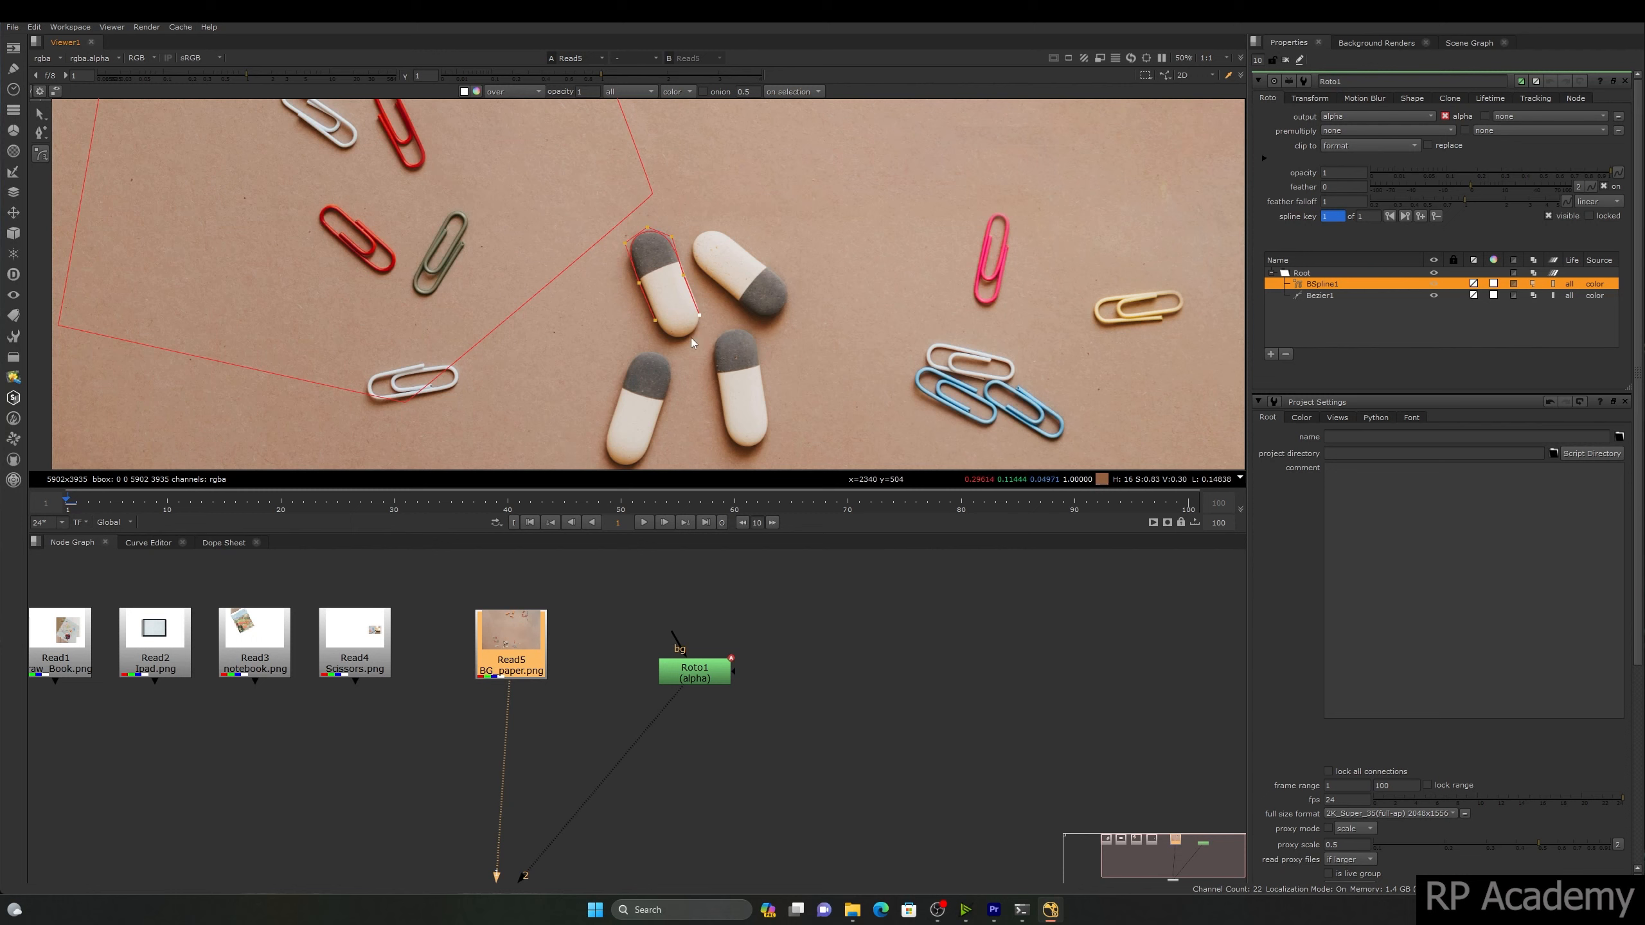
pyautogui.click(691, 337)
pyautogui.click(670, 342)
pyautogui.click(656, 320)
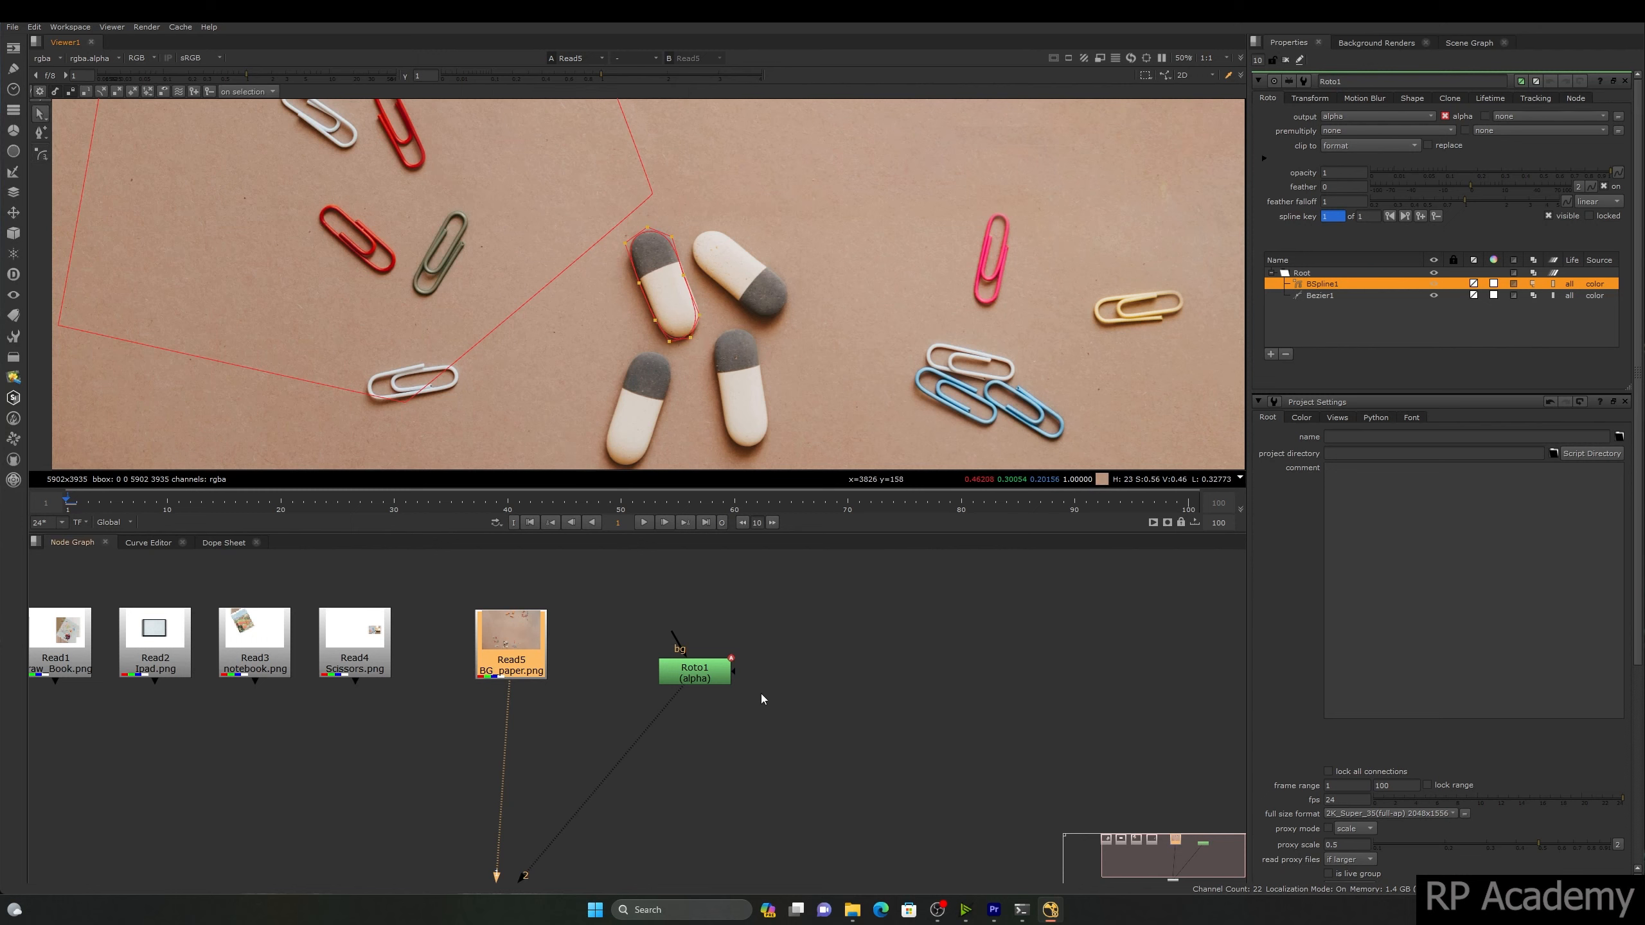
# Step: Add a Grade node, connect its input to BG_paper.png and show it in the viewer
pyautogui.scroll(-3, 756, 696)
pyautogui.scroll(1, 615, 687)
pyautogui.click(581, 672)
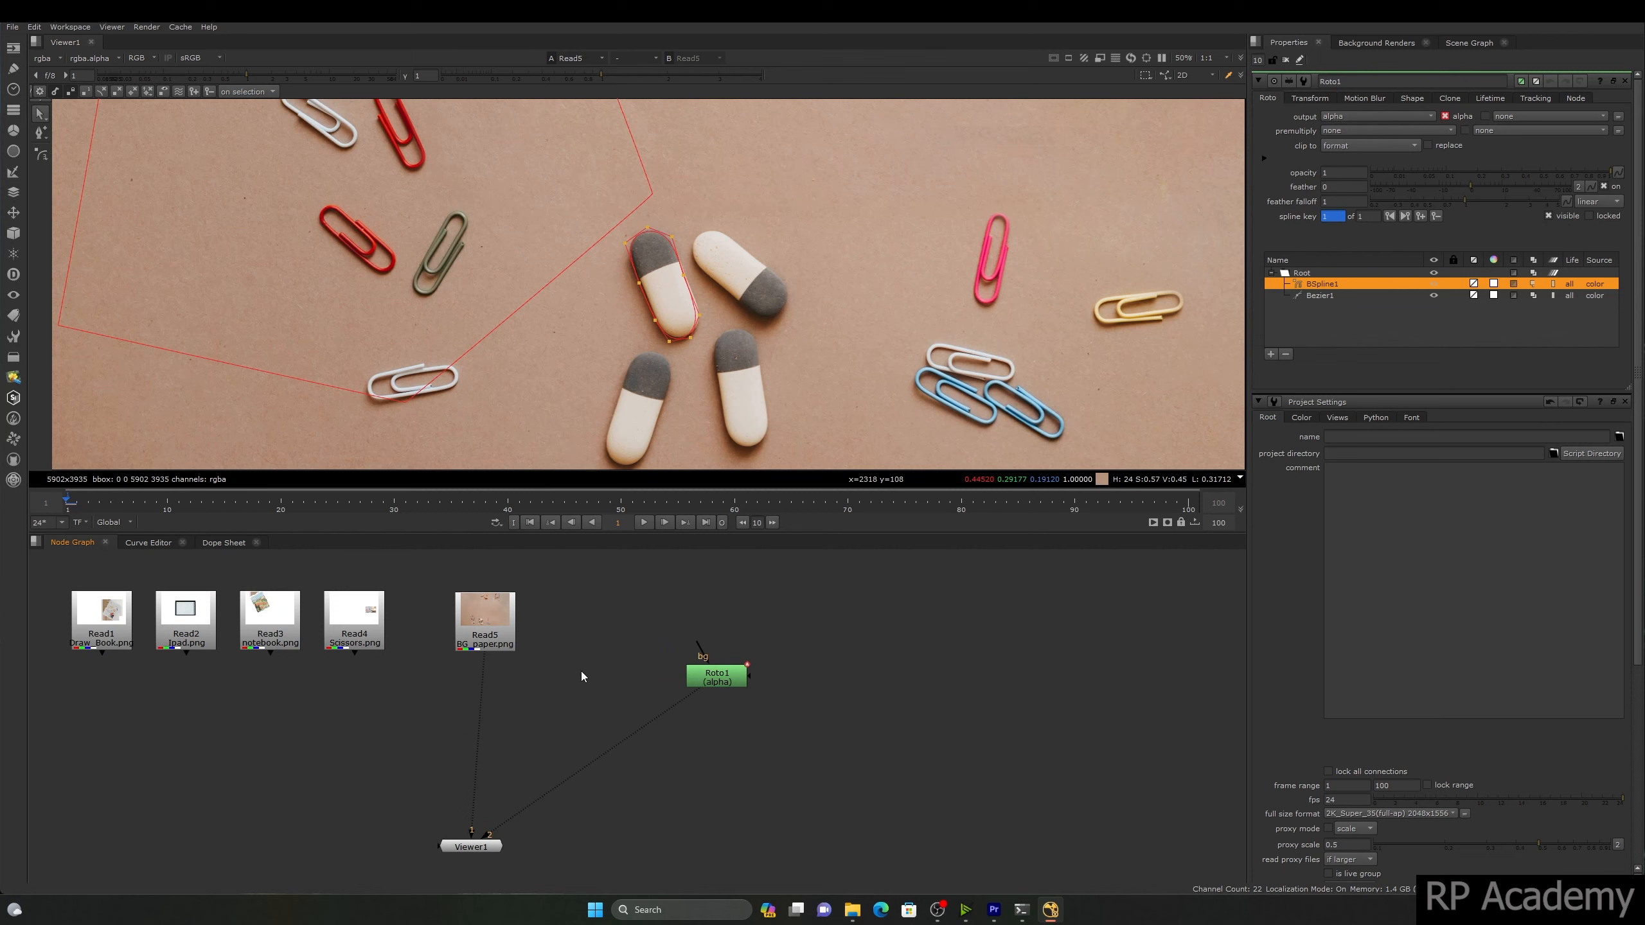
pyautogui.press('g')
pyautogui.moveTo(598, 648); pyautogui.dragTo(486, 622)
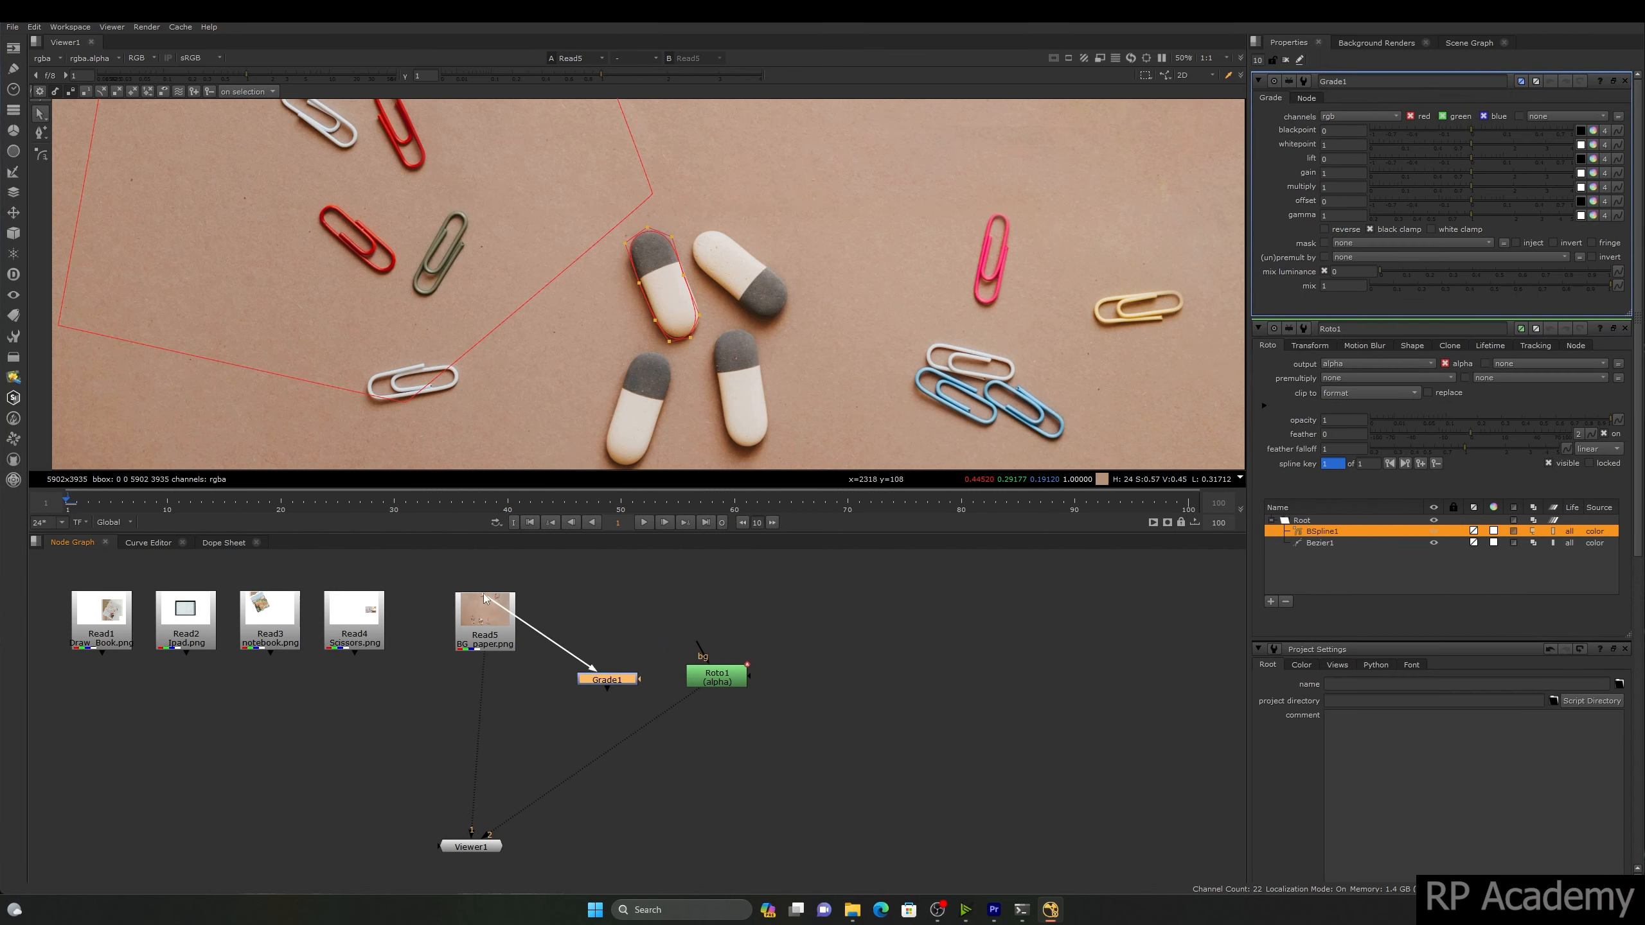
pyautogui.press('2')
# Step: Set the Grade node's whitepoint to 3.9 and mask it with the Roto node
pyautogui.click(619, 683)
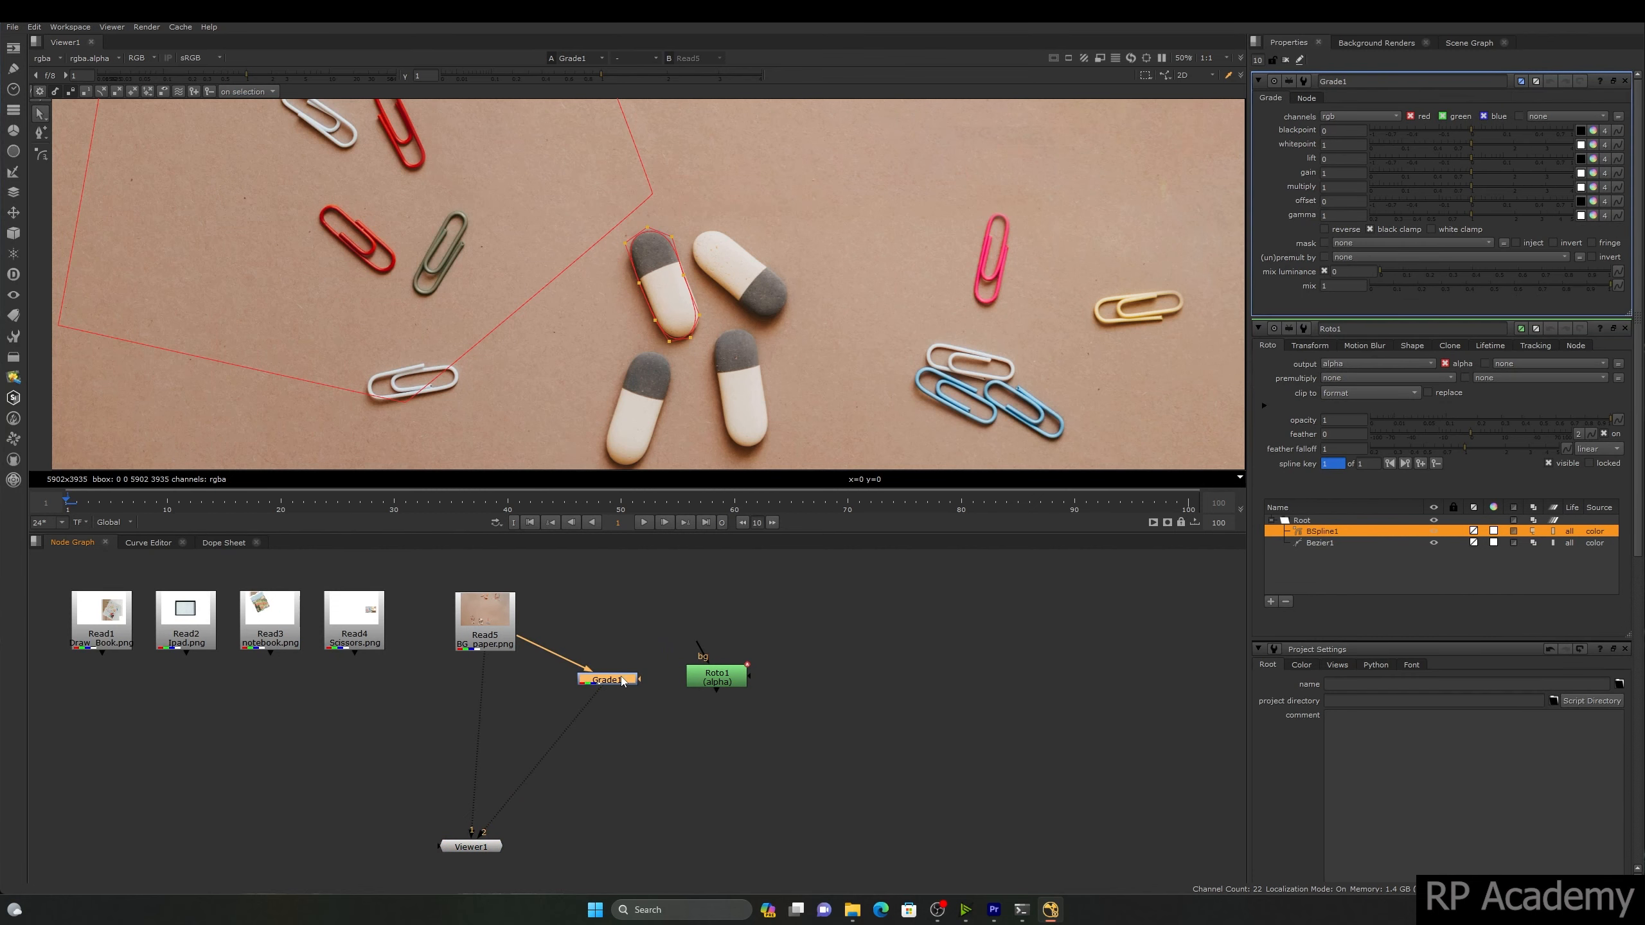
pyautogui.moveTo(1471, 145); pyautogui.dragTo(1571, 144)
pyautogui.moveTo(640, 679); pyautogui.dragTo(711, 677)
pyautogui.scroll(-3, 652, 350)
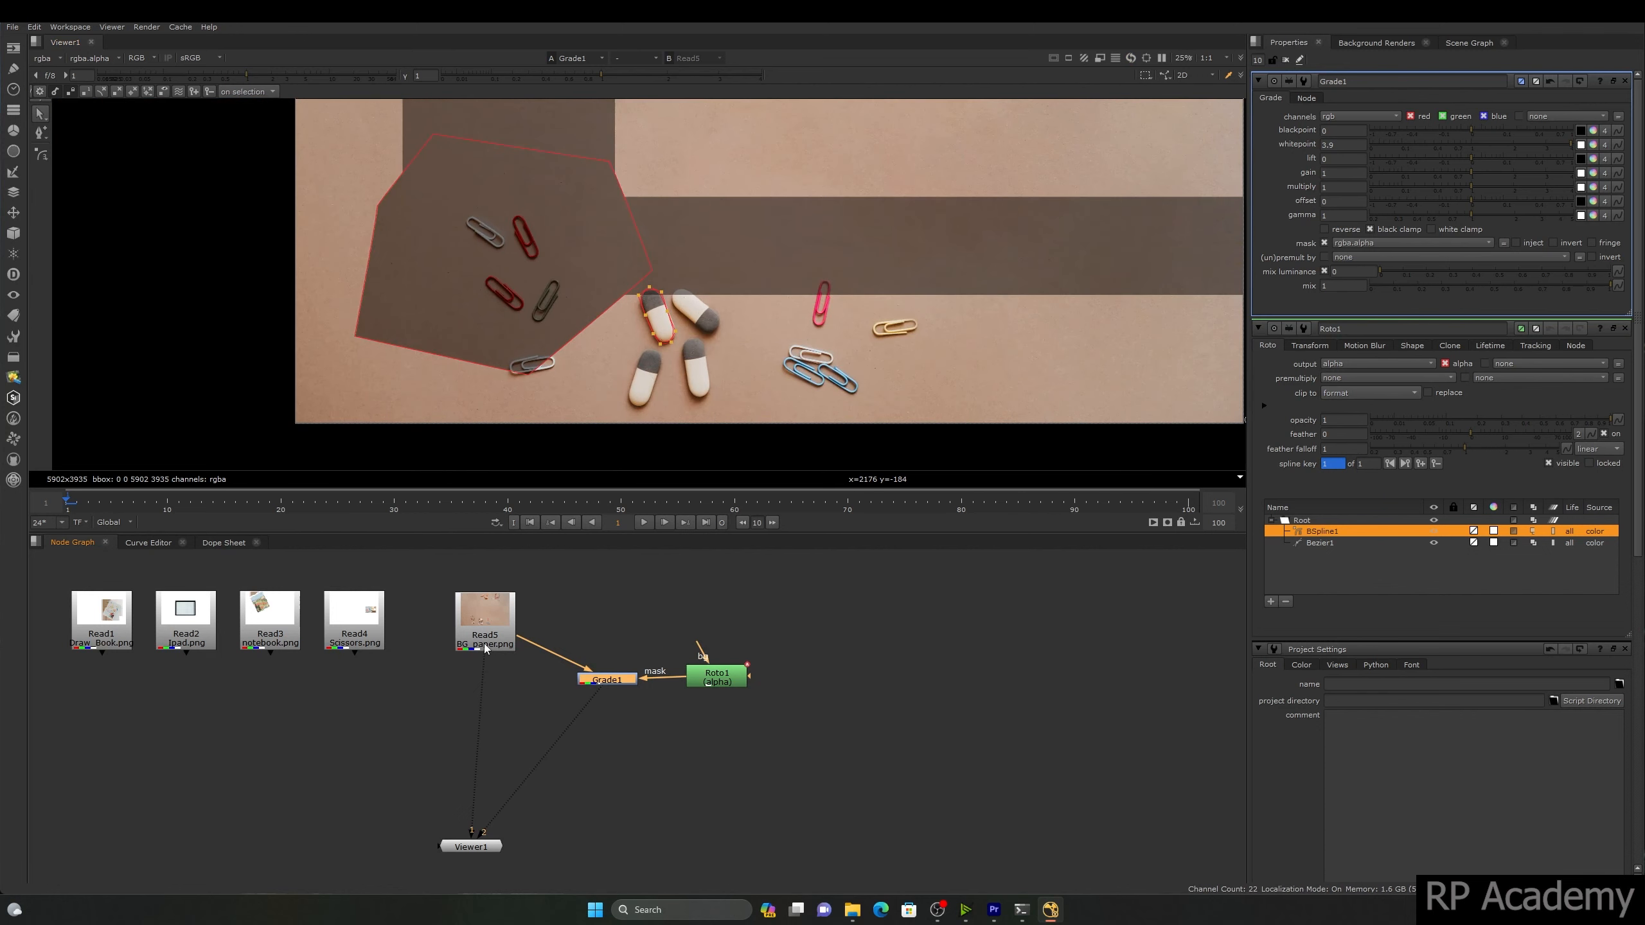
# Step: Compare the original BG_paper image with the graded result around the masked shapes
pyautogui.click(625, 711)
pyautogui.press('1')
pyautogui.press('2')
pyautogui.scroll(-2, 653, 266)
pyautogui.moveTo(654, 267); pyautogui.dragTo(604, 329, button='middle')
pyautogui.scroll(4, 641, 368)
# Step: Open the BG_paper.png node's properties and examine how the masked grade extends to the image's edge
pyautogui.click(564, 609)
pyautogui.doubleClick(502, 641)
pyautogui.scroll(-2, 814, 311)
pyautogui.moveTo(814, 308); pyautogui.dragTo(572, 305, button='middle')
pyautogui.scroll(2, 792, 355)
pyautogui.moveTo(886, 388); pyautogui.dragTo(796, 422)
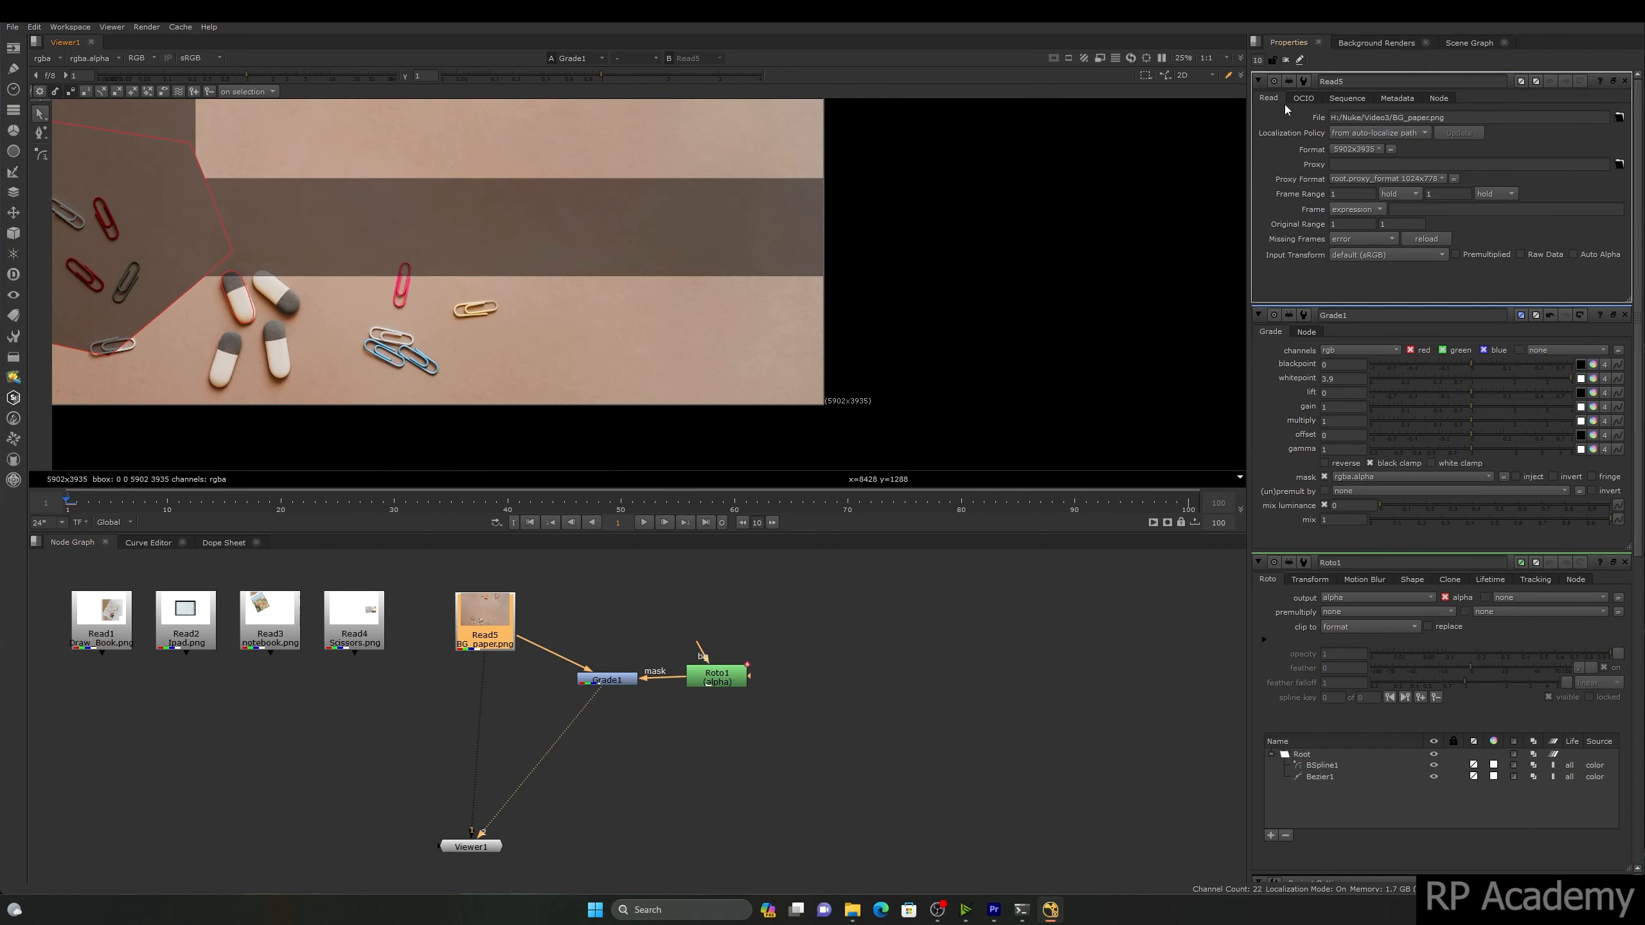
pyautogui.click(1286, 60)
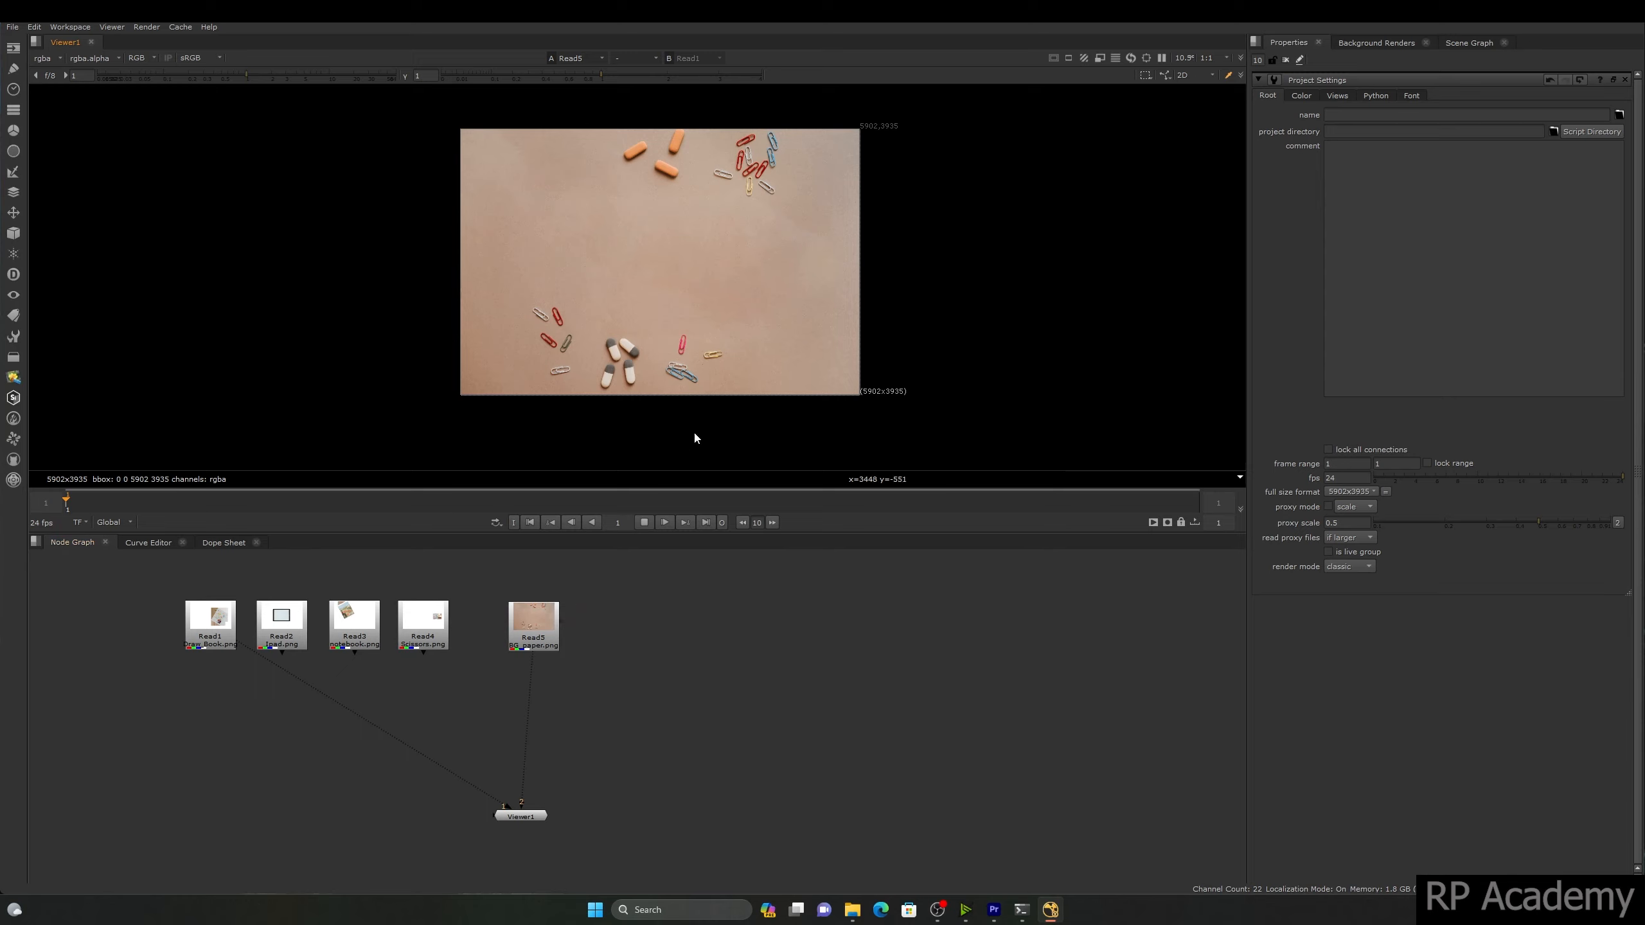
# Step: Set the project's frame range to end at frame 100 and play the timeline briefly
pyautogui.doubleClick(1394, 464)
pyautogui.write('100')
pyautogui.press('Return')
pyautogui.click(643, 522)
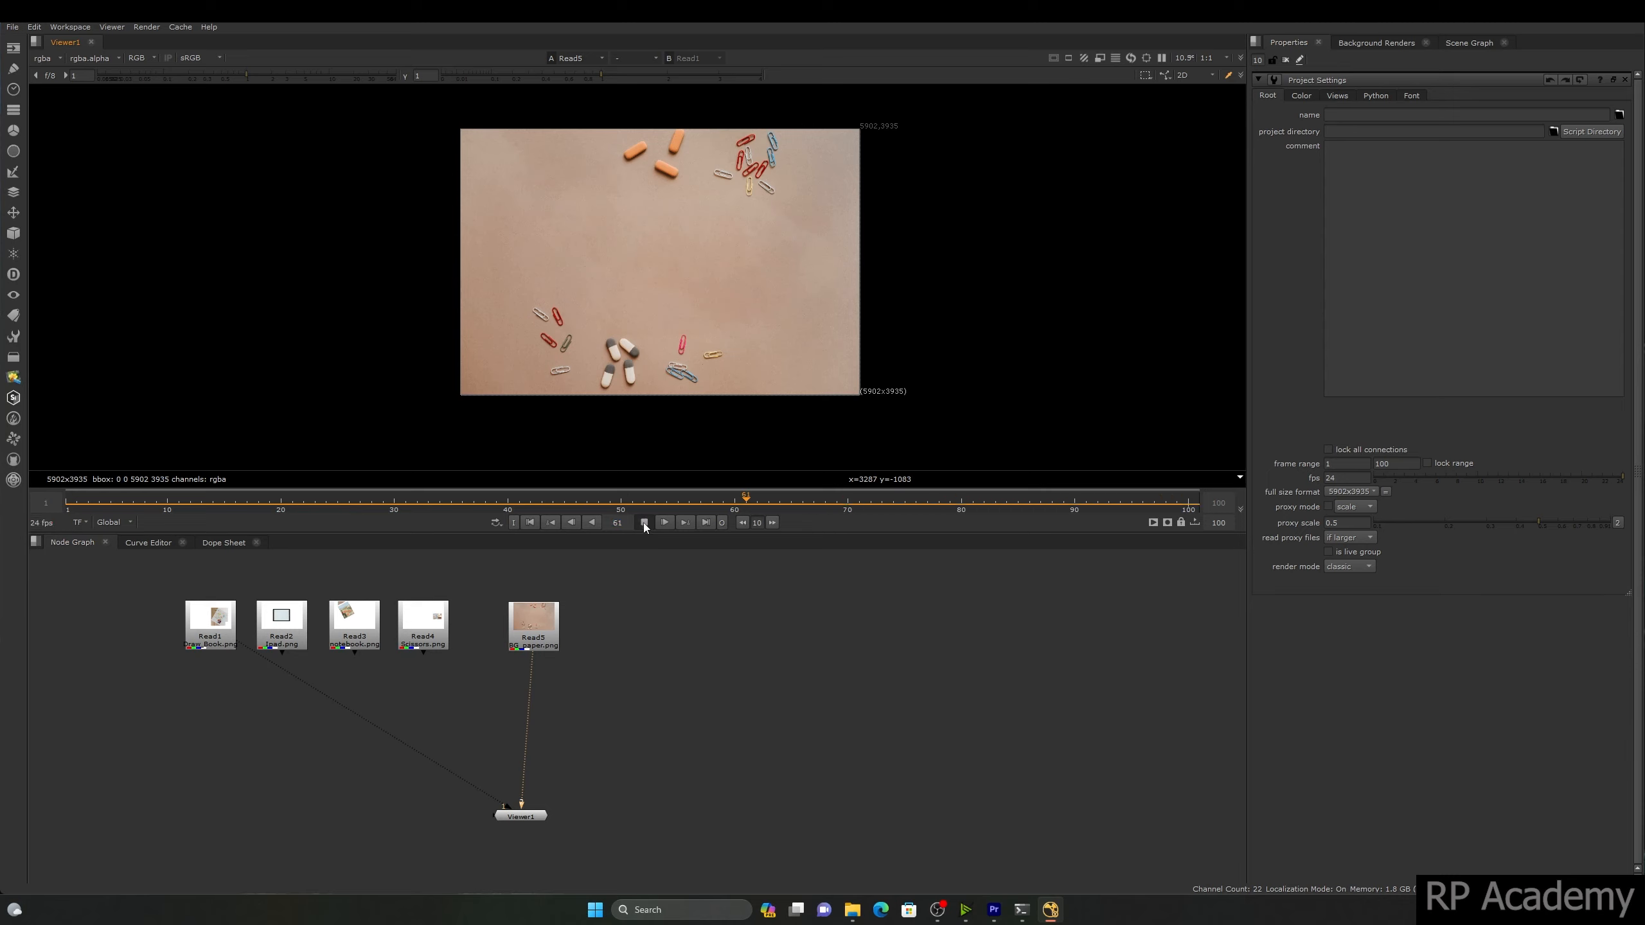
pyautogui.click(645, 524)
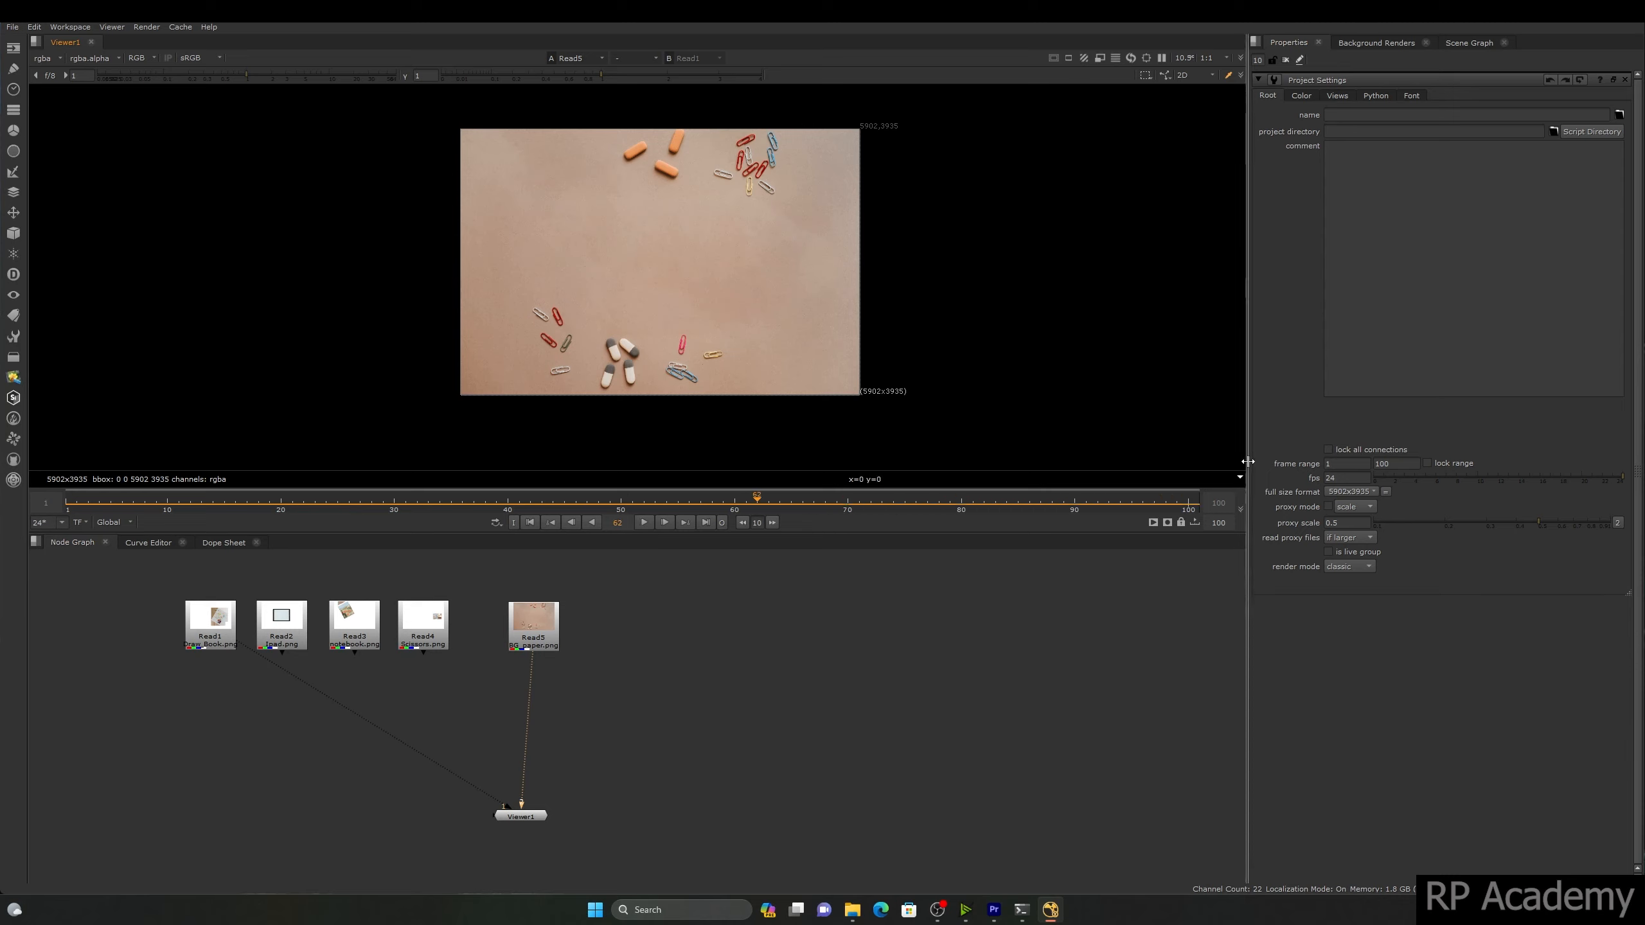
pyautogui.doubleClick(1339, 463)
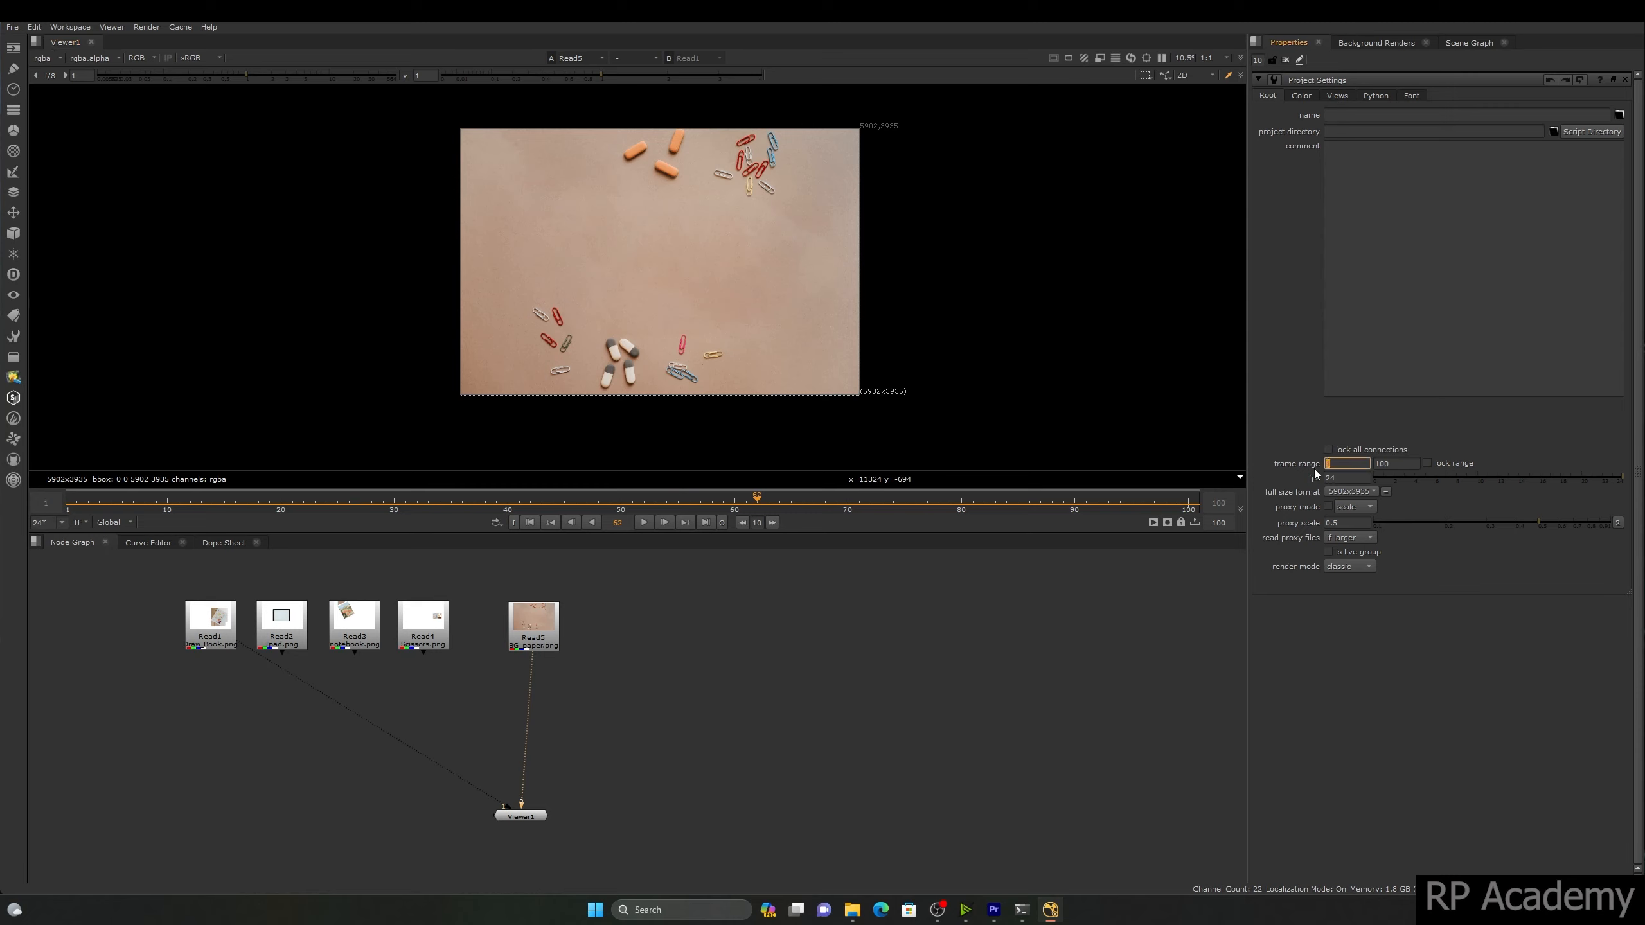
pyautogui.click(1398, 462)
pyautogui.doubleClick(1363, 464)
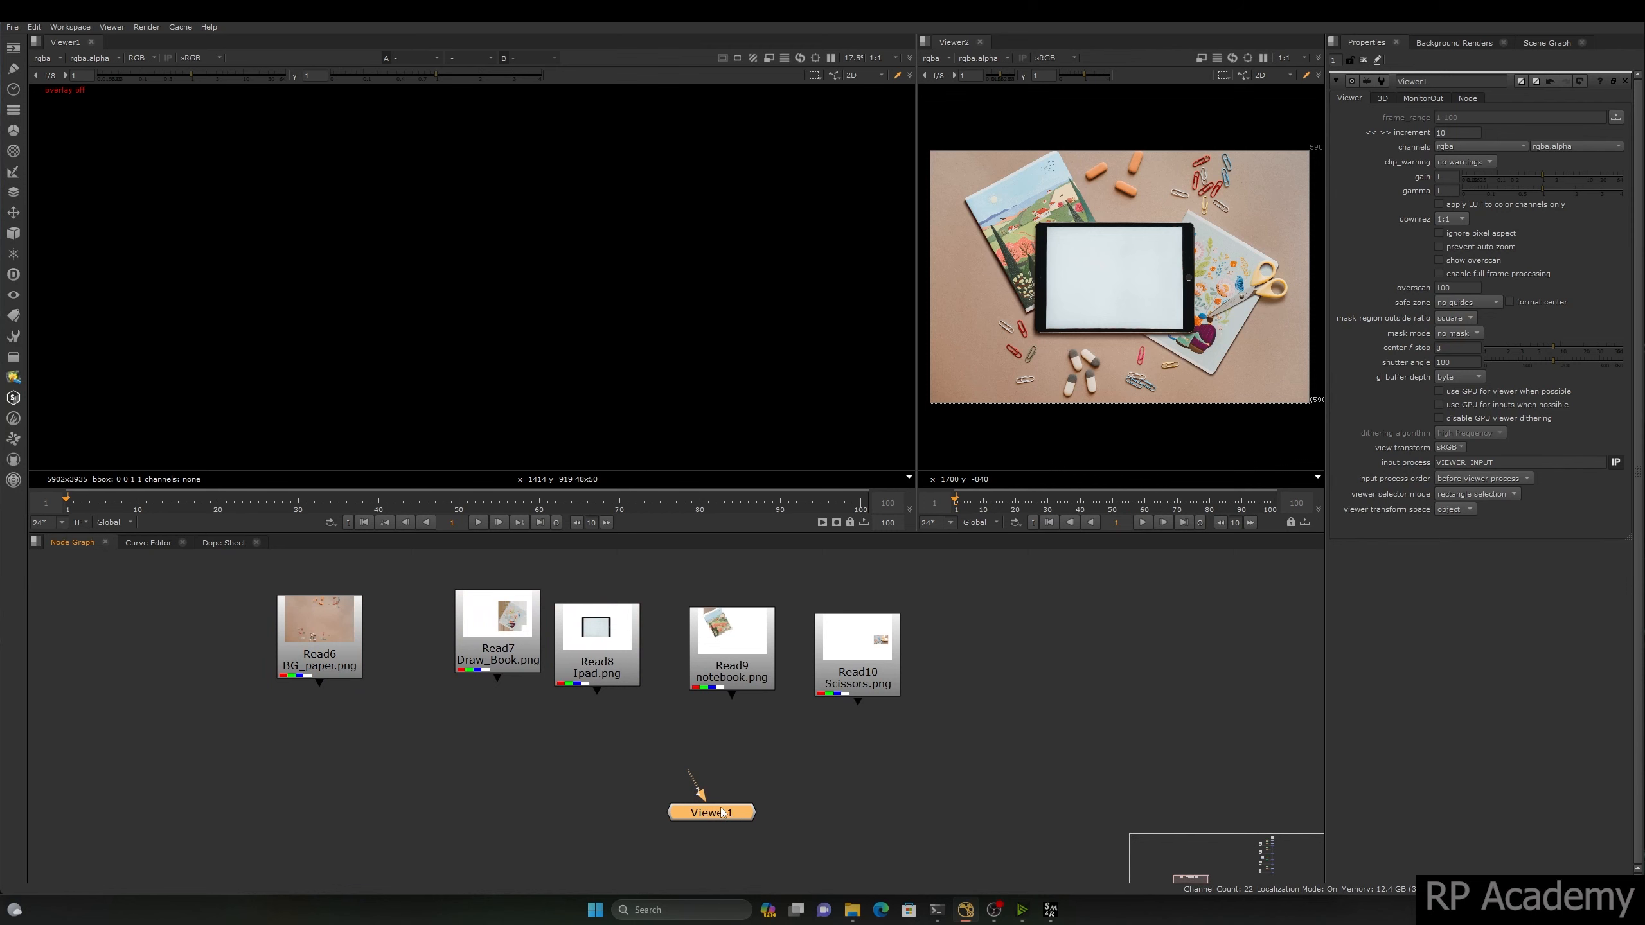
# Step: View BG_paper, Draw_Book, Ipad, notebook and Scissors in the viewer one after another
pyautogui.moveTo(354, 759); pyautogui.dragTo(378, 728, button='middle')
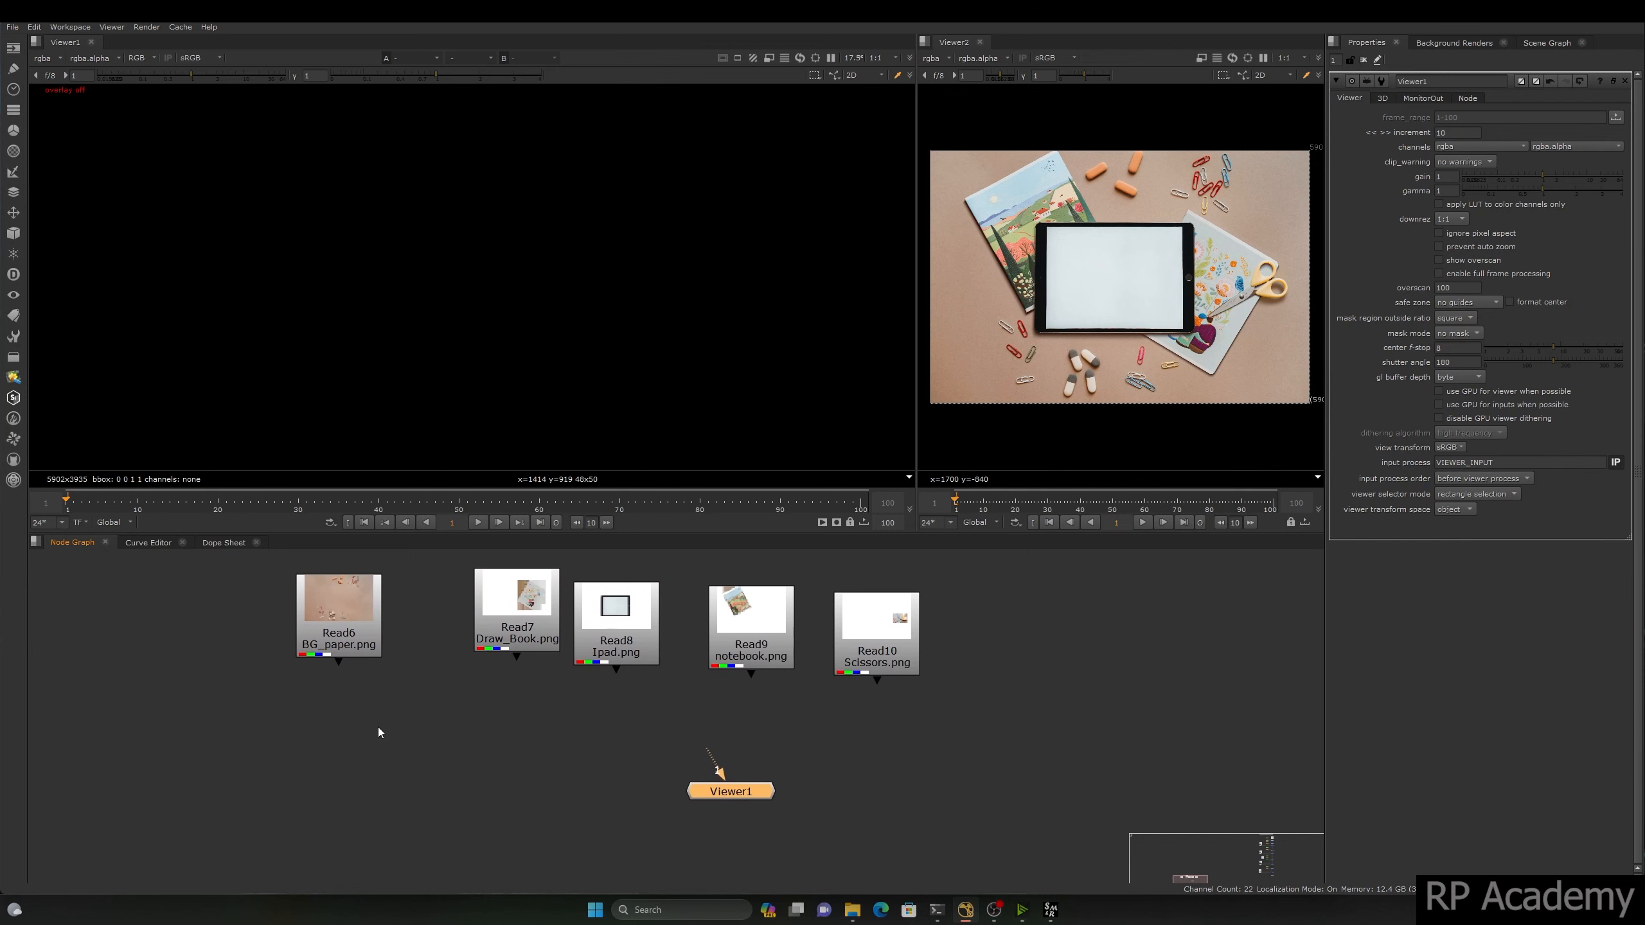
pyautogui.click(336, 638)
pyautogui.press('1')
pyautogui.scroll(2, 635, 279)
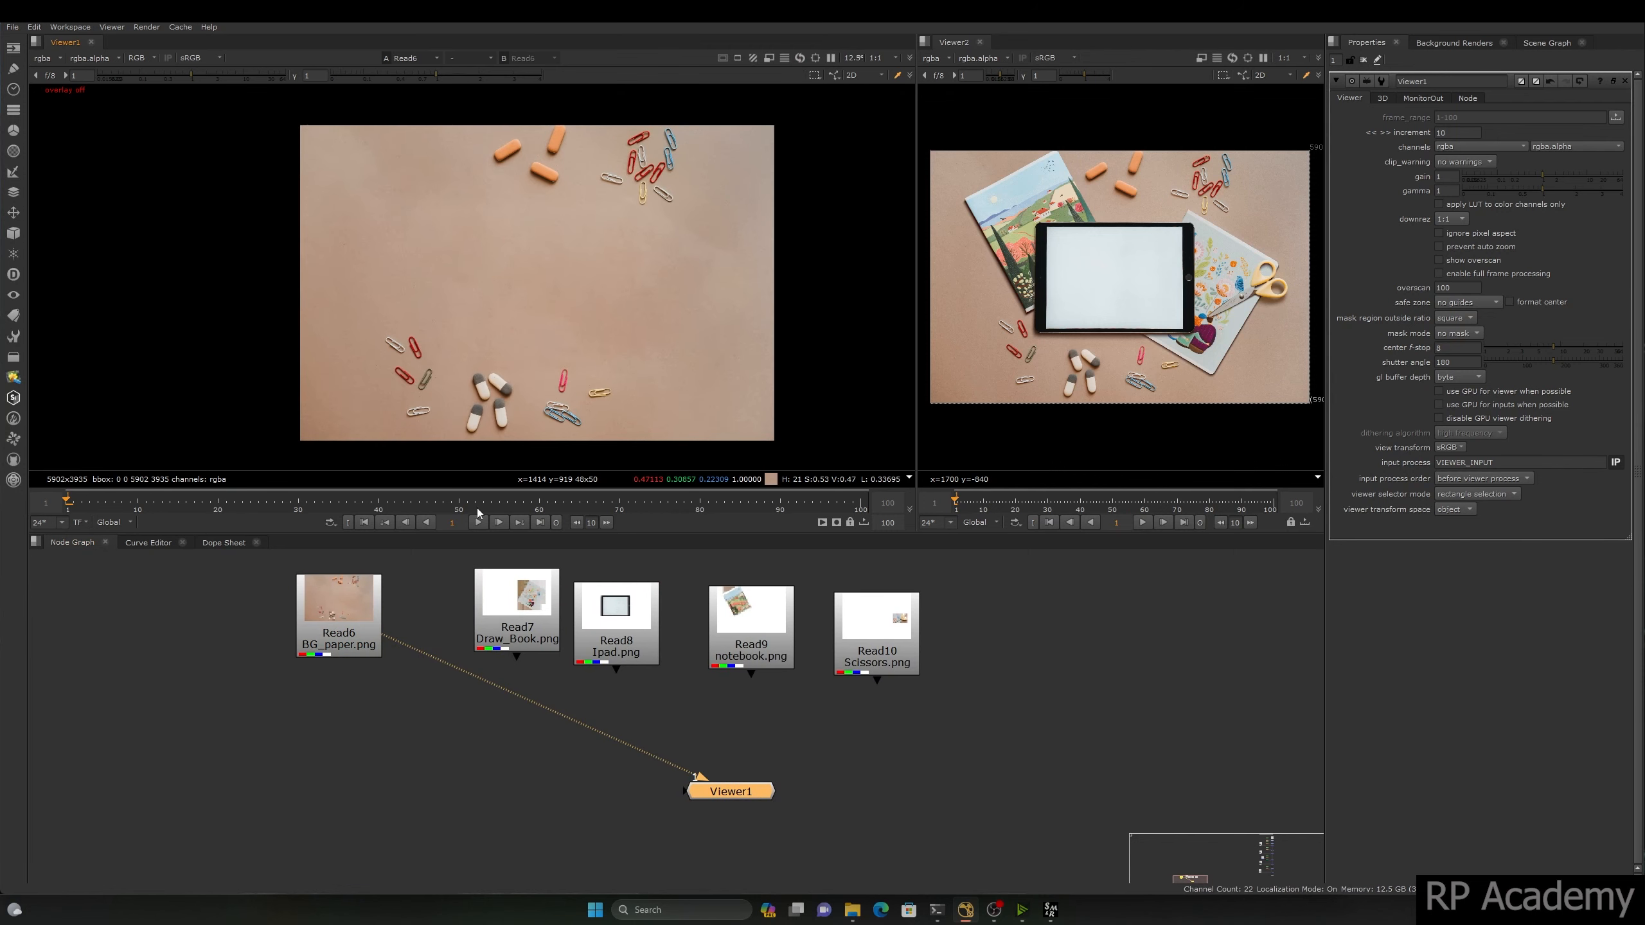
pyautogui.click(517, 616)
pyautogui.press('1')
pyautogui.click(615, 631)
pyautogui.press('1')
pyautogui.click(751, 635)
pyautogui.press('1')
pyautogui.click(877, 641)
pyautogui.press('1')
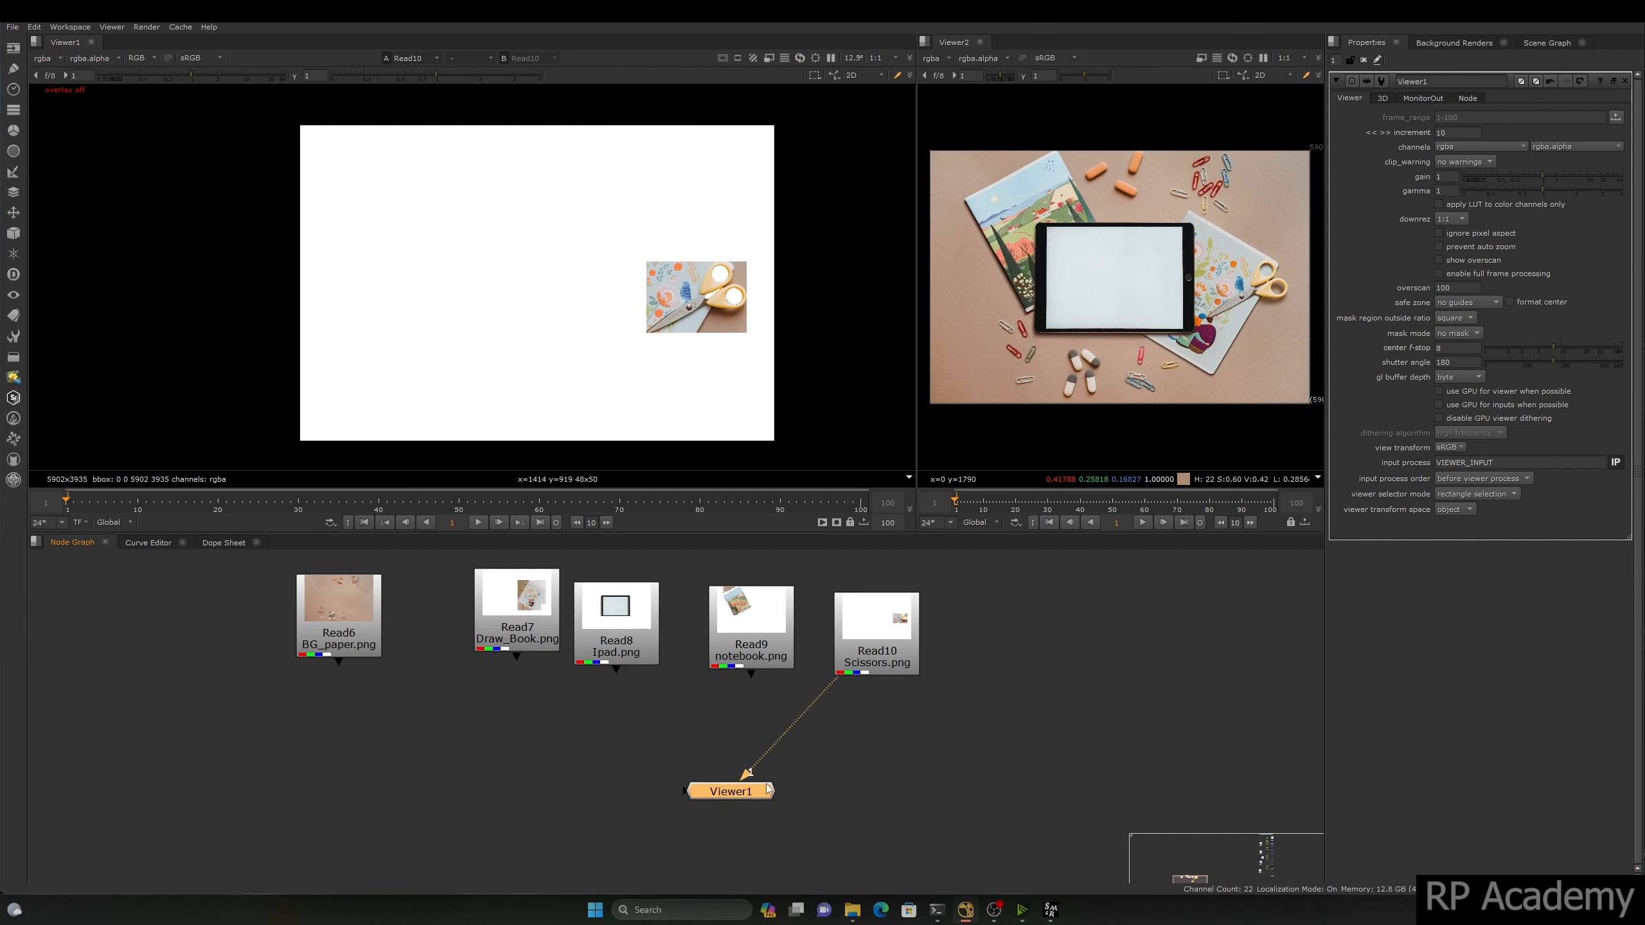
# Step: Examine the alpha channels of Draw_Book.png and Scissors.png in the viewer
pyautogui.moveTo(730, 791); pyautogui.dragTo(736, 836)
pyautogui.click(517, 616)
pyautogui.press('1')
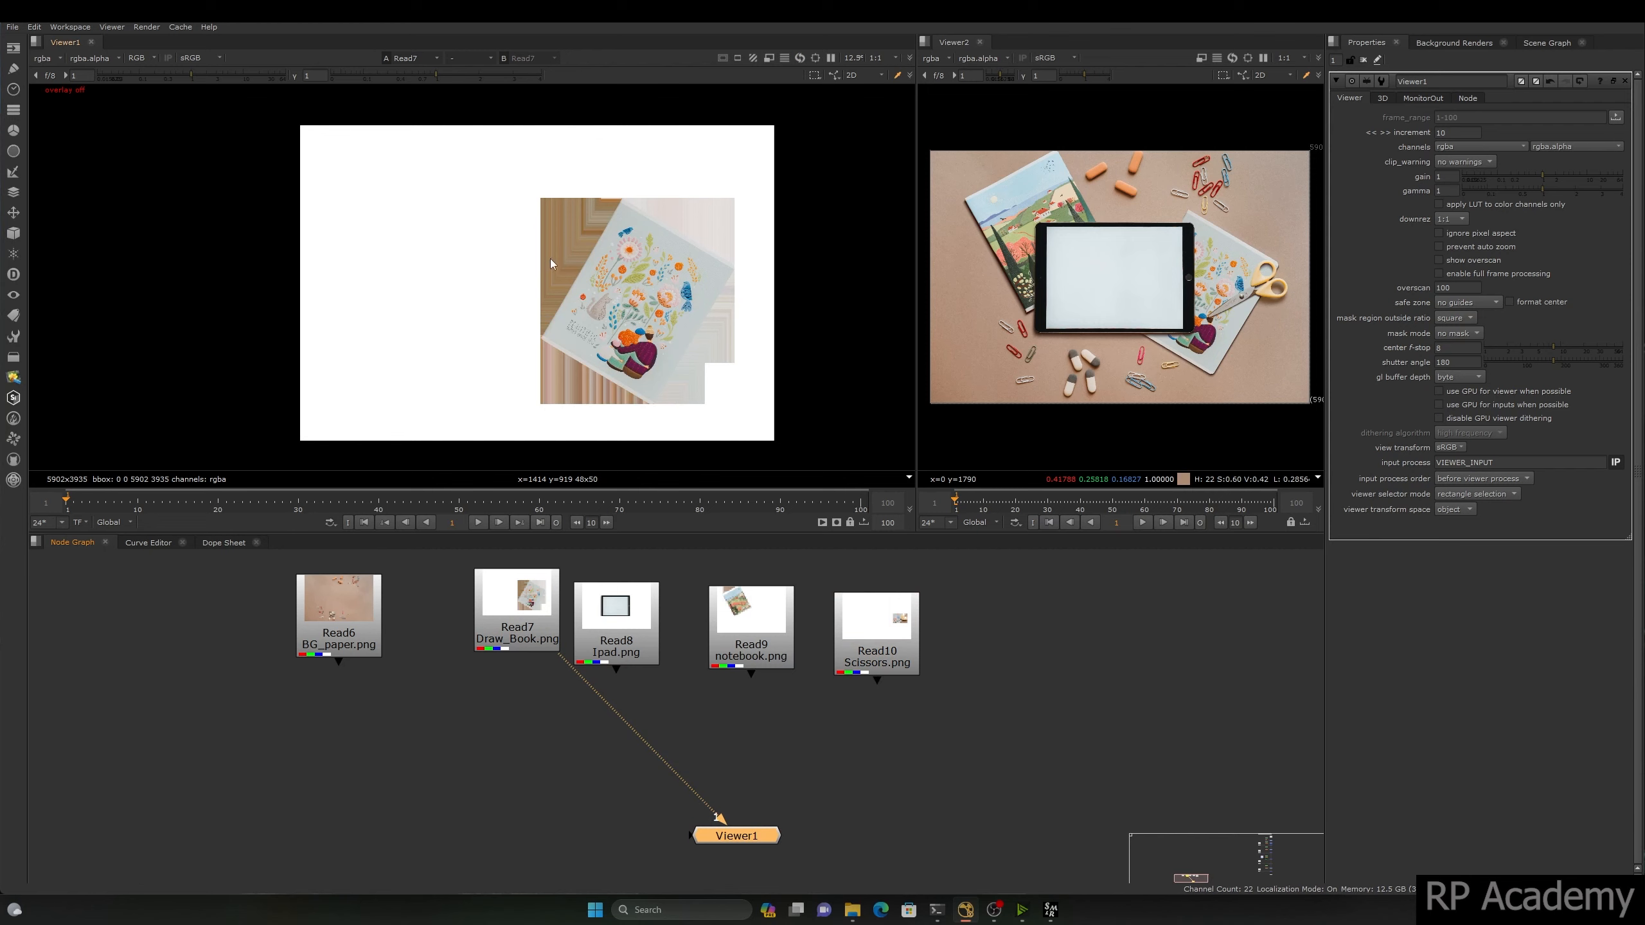
pyautogui.click(538, 609)
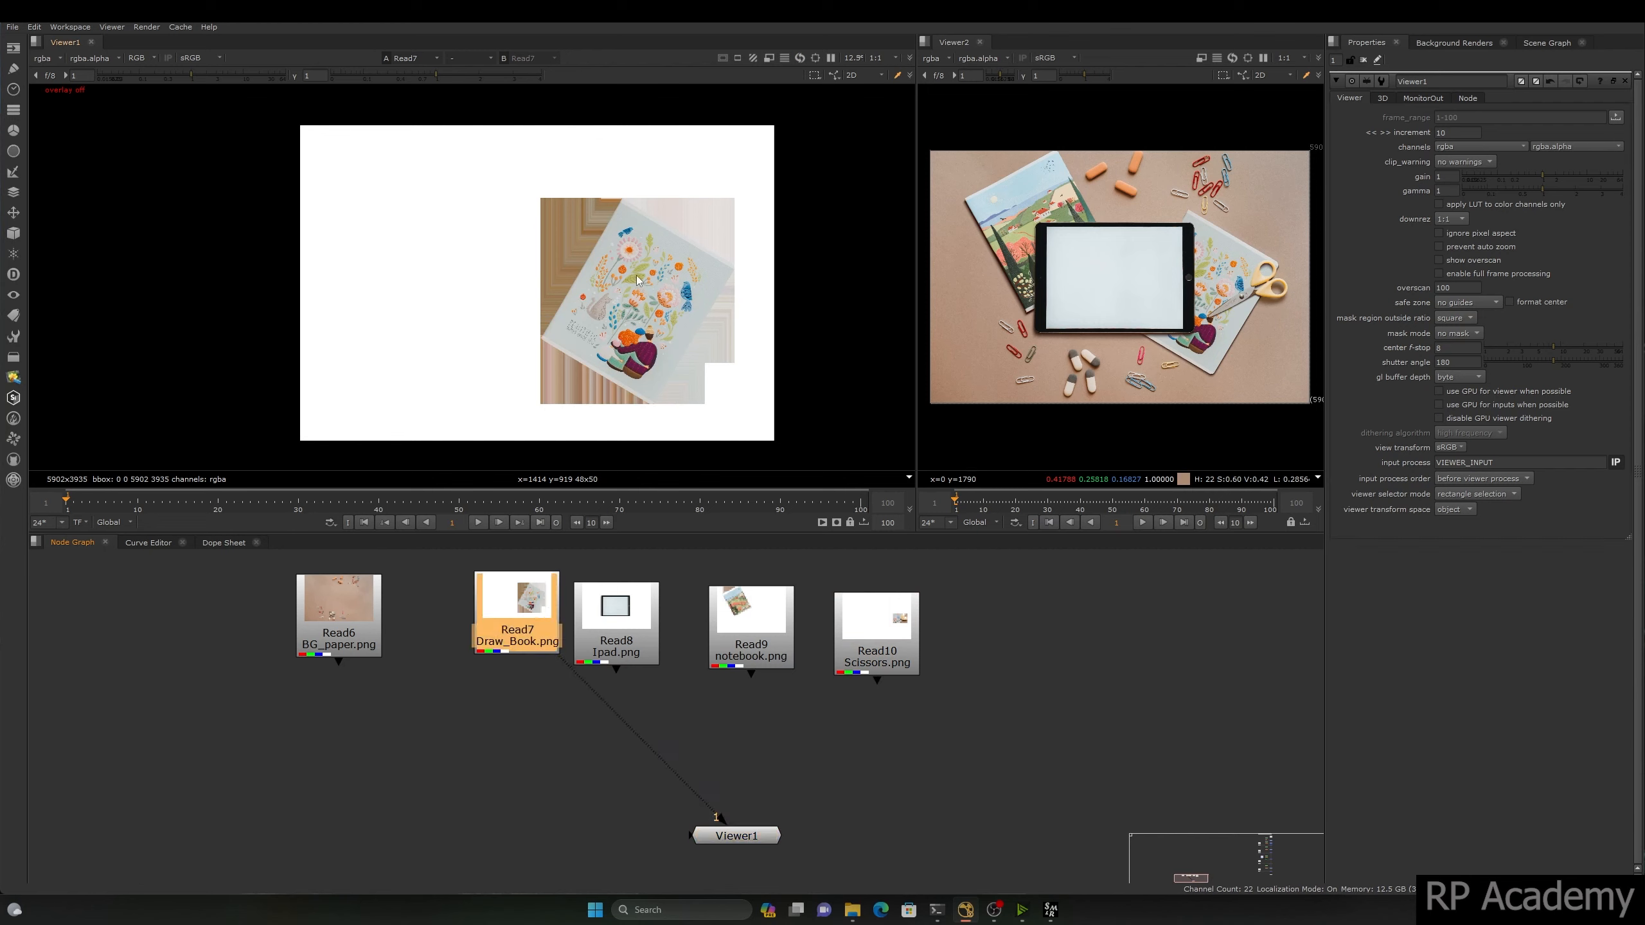
pyautogui.press('a')
pyautogui.scroll(2, 635, 311)
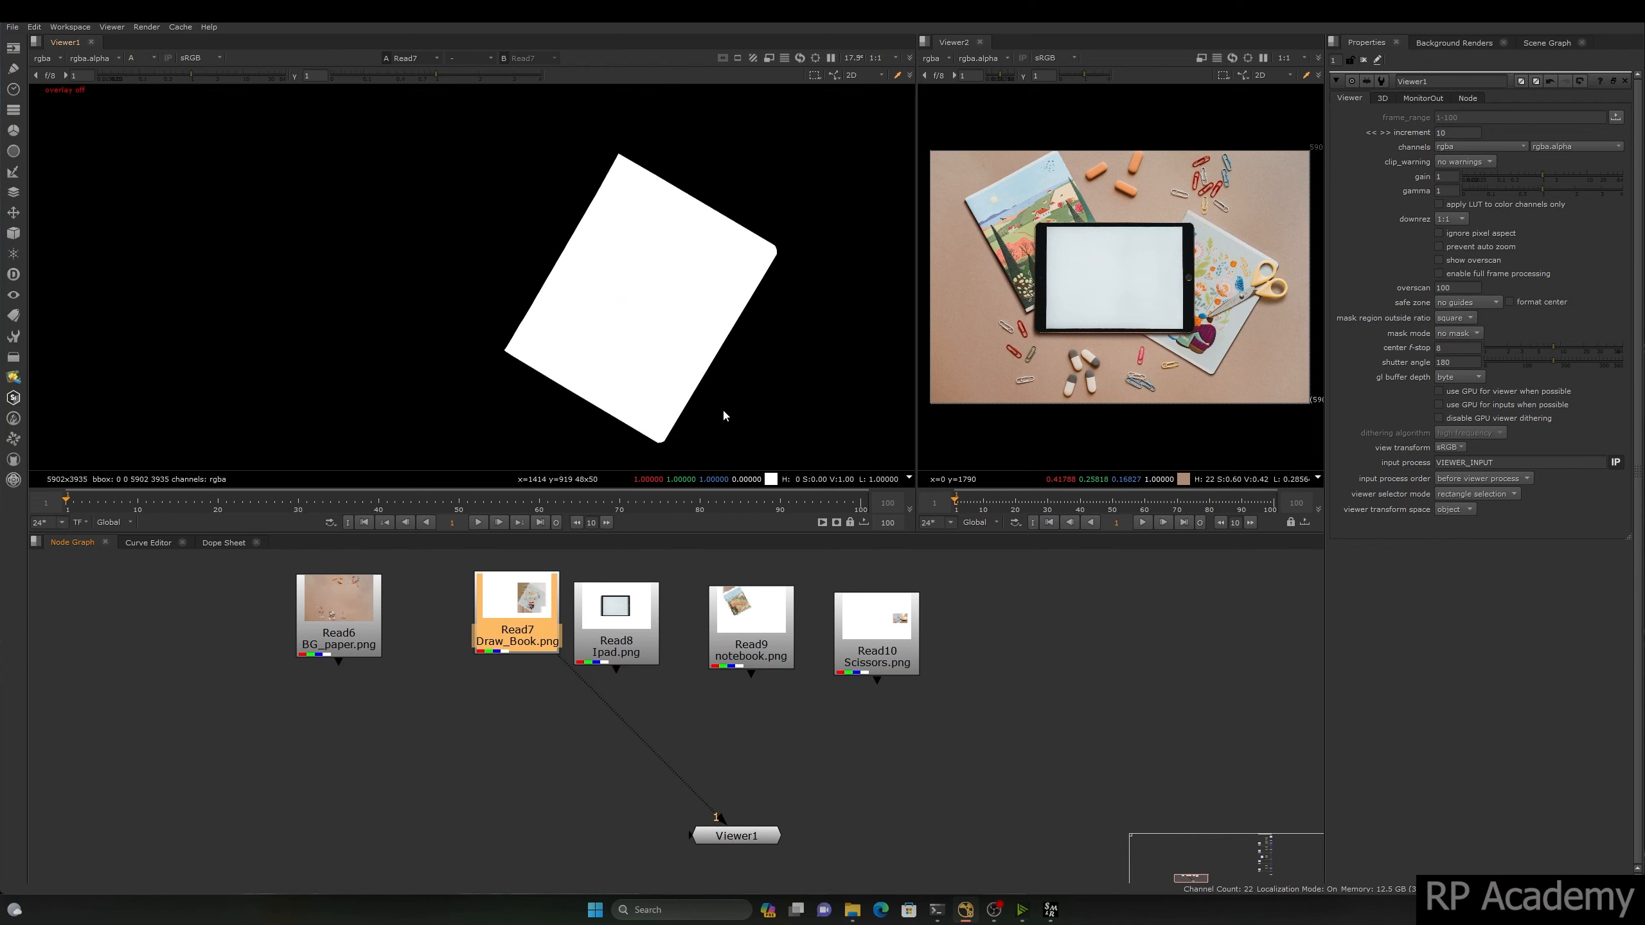
pyautogui.click(878, 636)
pyautogui.press('1')
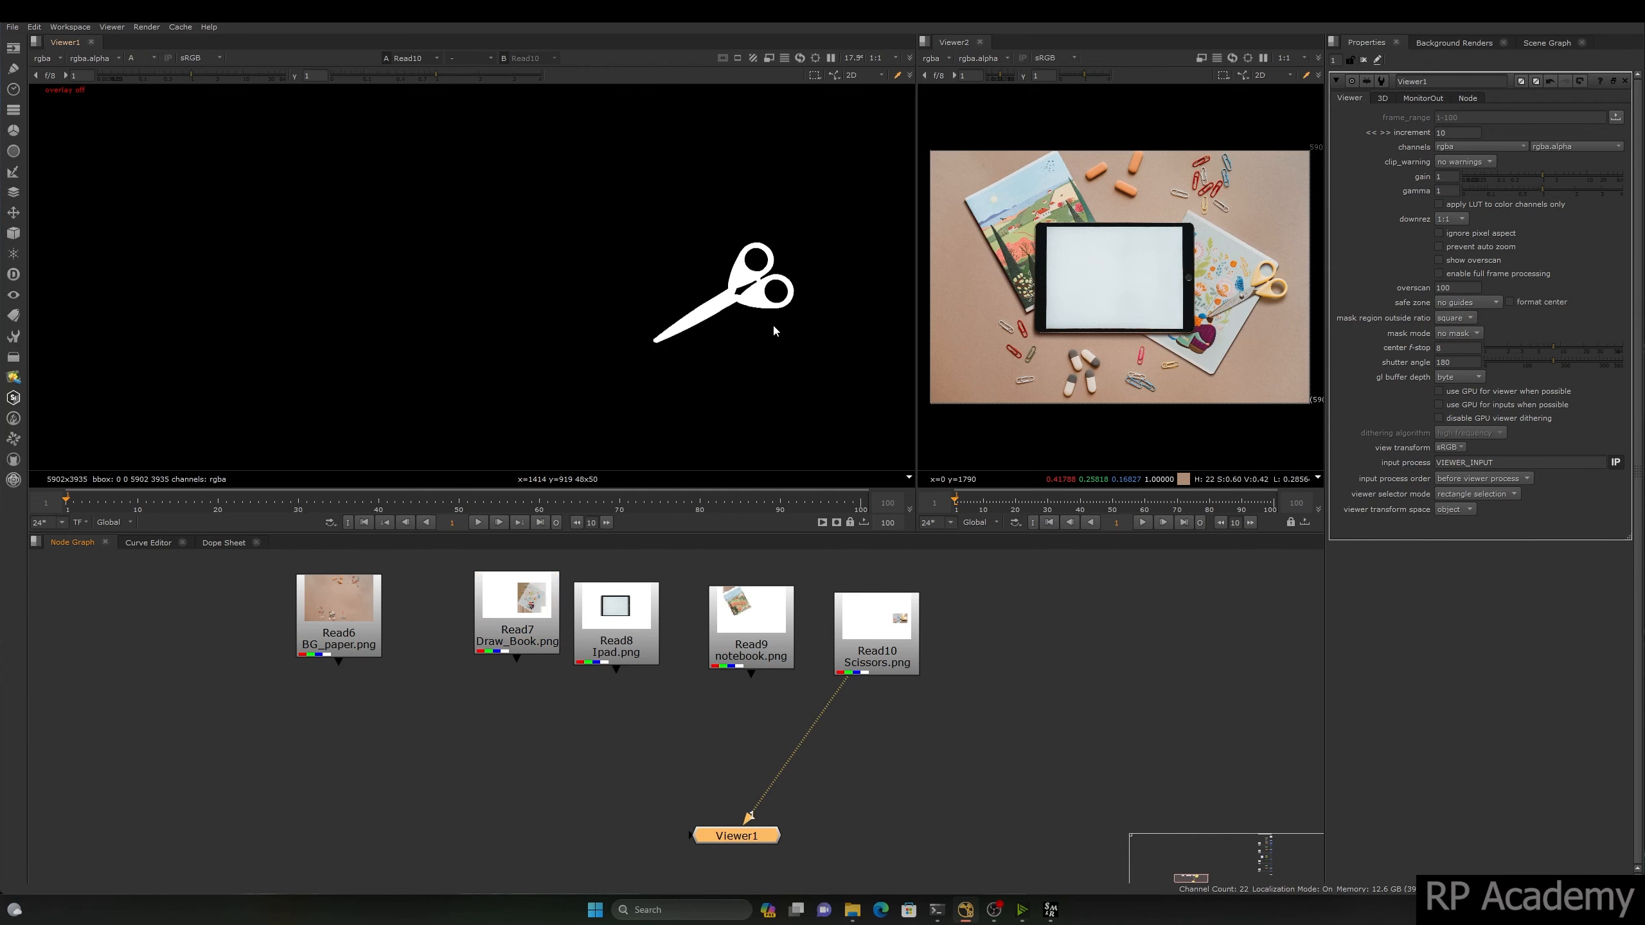
pyautogui.press('a')
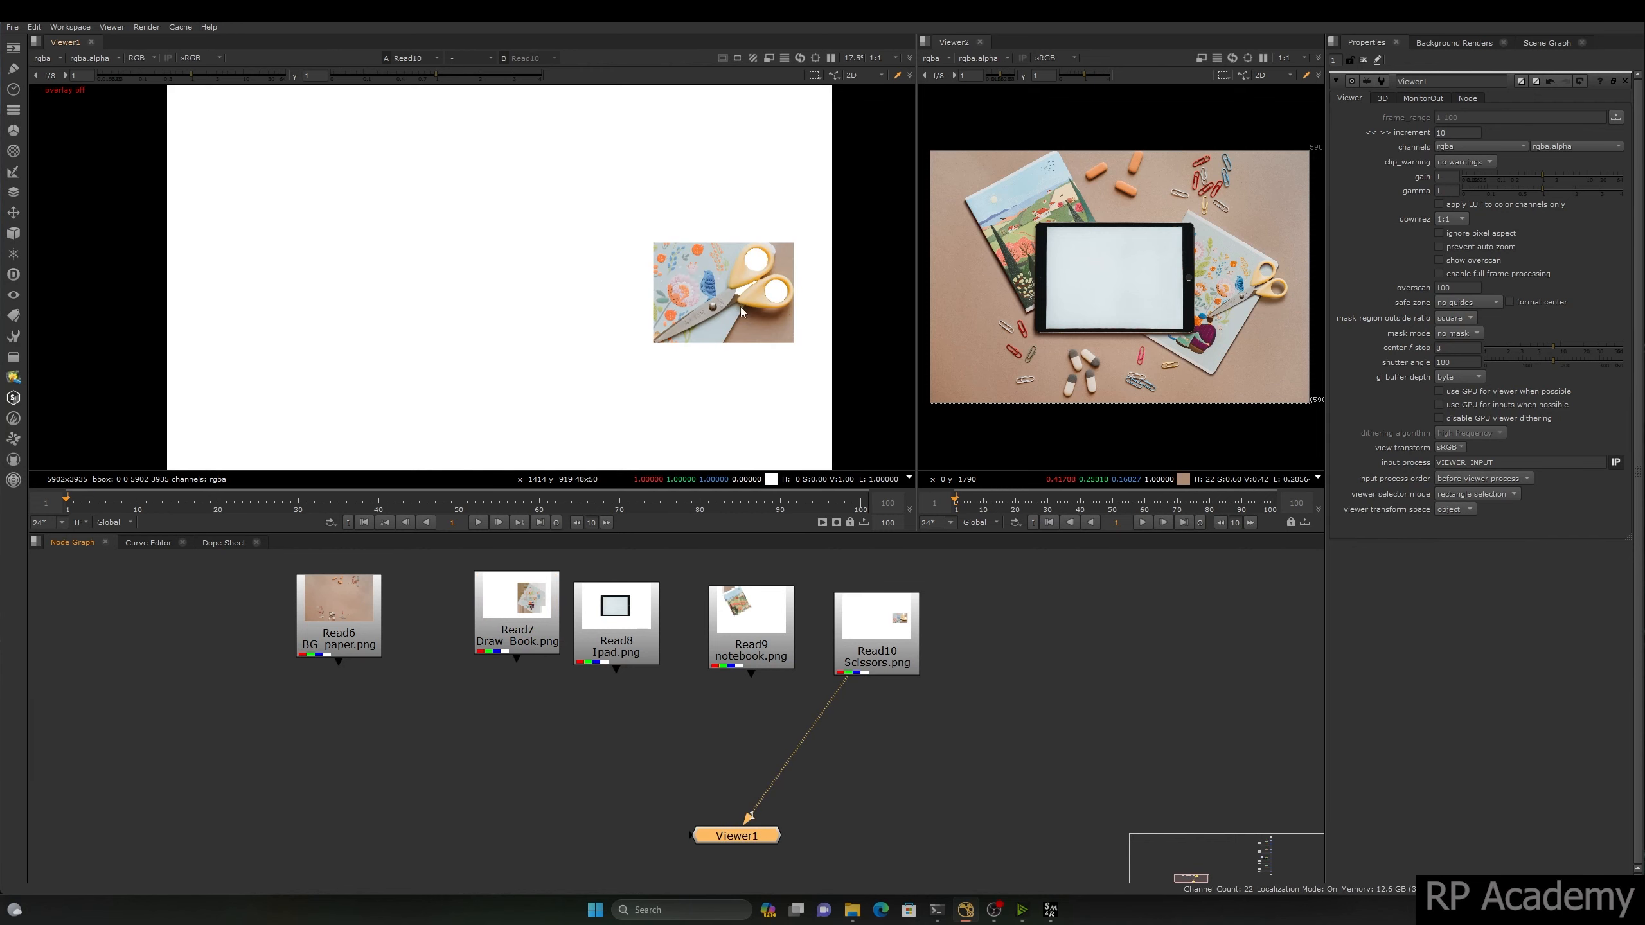
pyautogui.press('a')
# Step: Insert a Premult node between Scissors.png and the viewer and display its color channels
pyautogui.moveTo(737, 836); pyautogui.dragTo(801, 874)
pyautogui.moveTo(872, 772); pyautogui.dragTo(851, 739, button='middle')
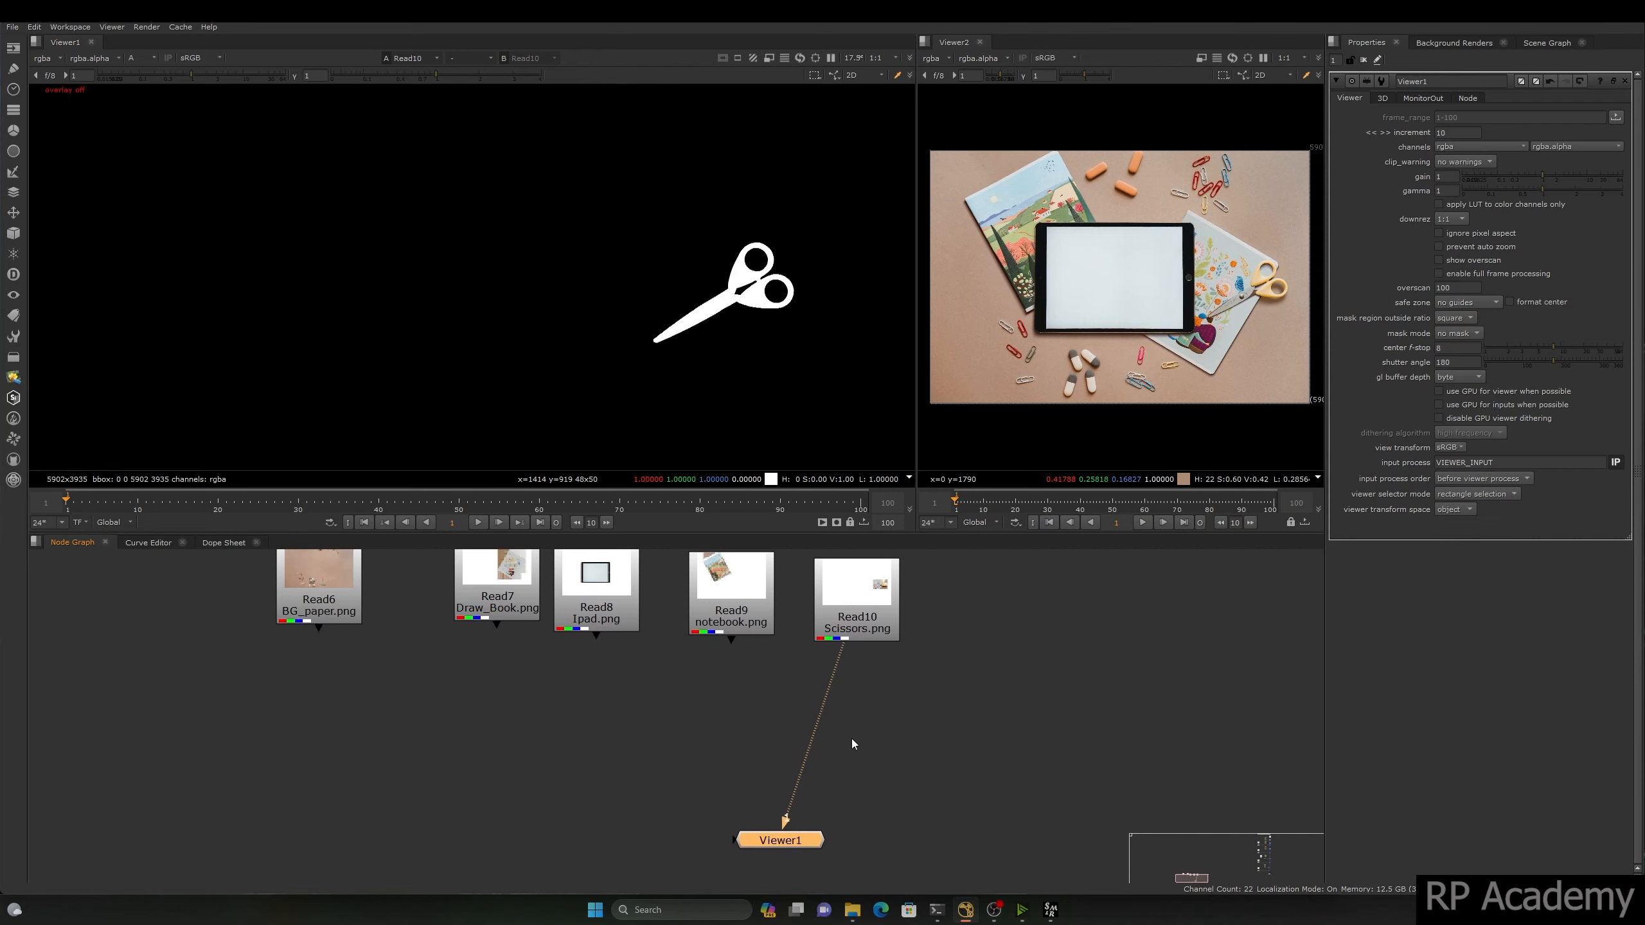
pyautogui.click(920, 715)
pyautogui.press('Tab')
pyautogui.write('premult')
pyautogui.press('Return')
pyautogui.moveTo(920, 714); pyautogui.dragTo(851, 685)
pyautogui.scroll(-5, 625, 324)
pyautogui.press('a')
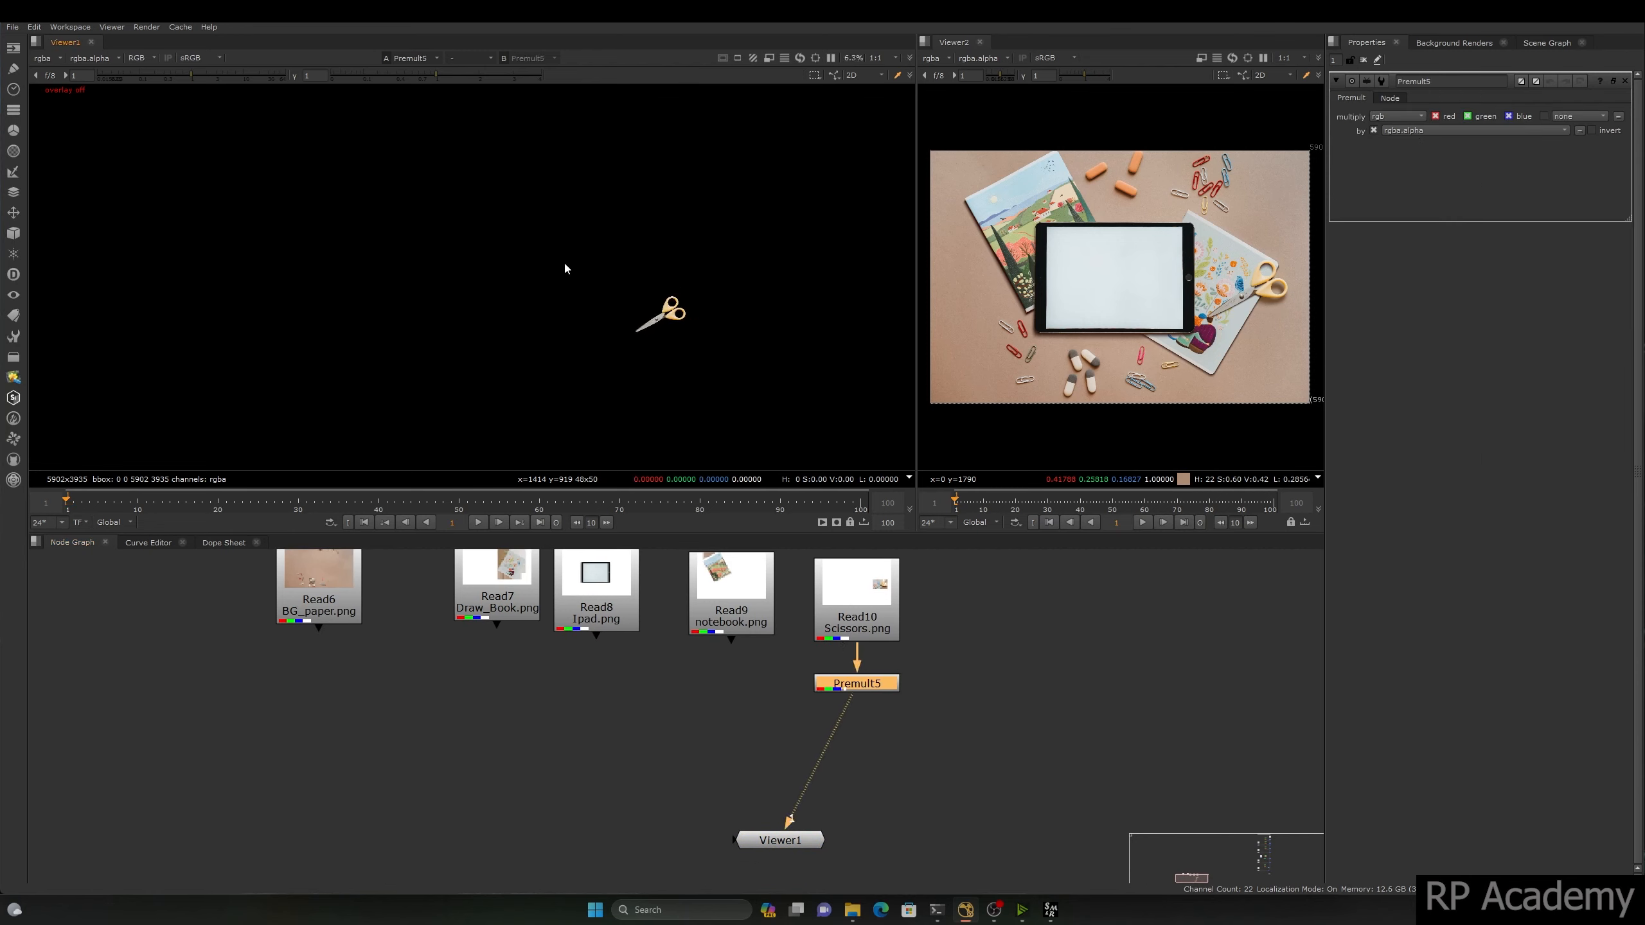
pyautogui.scroll(2, 787, 499)
# Step: Copy the Premult node to the notebook, Ipad and Draw_Book images and view the premultiplied notebook
pyautogui.hotkey('ctrl', 'c')
pyautogui.click(718, 682)
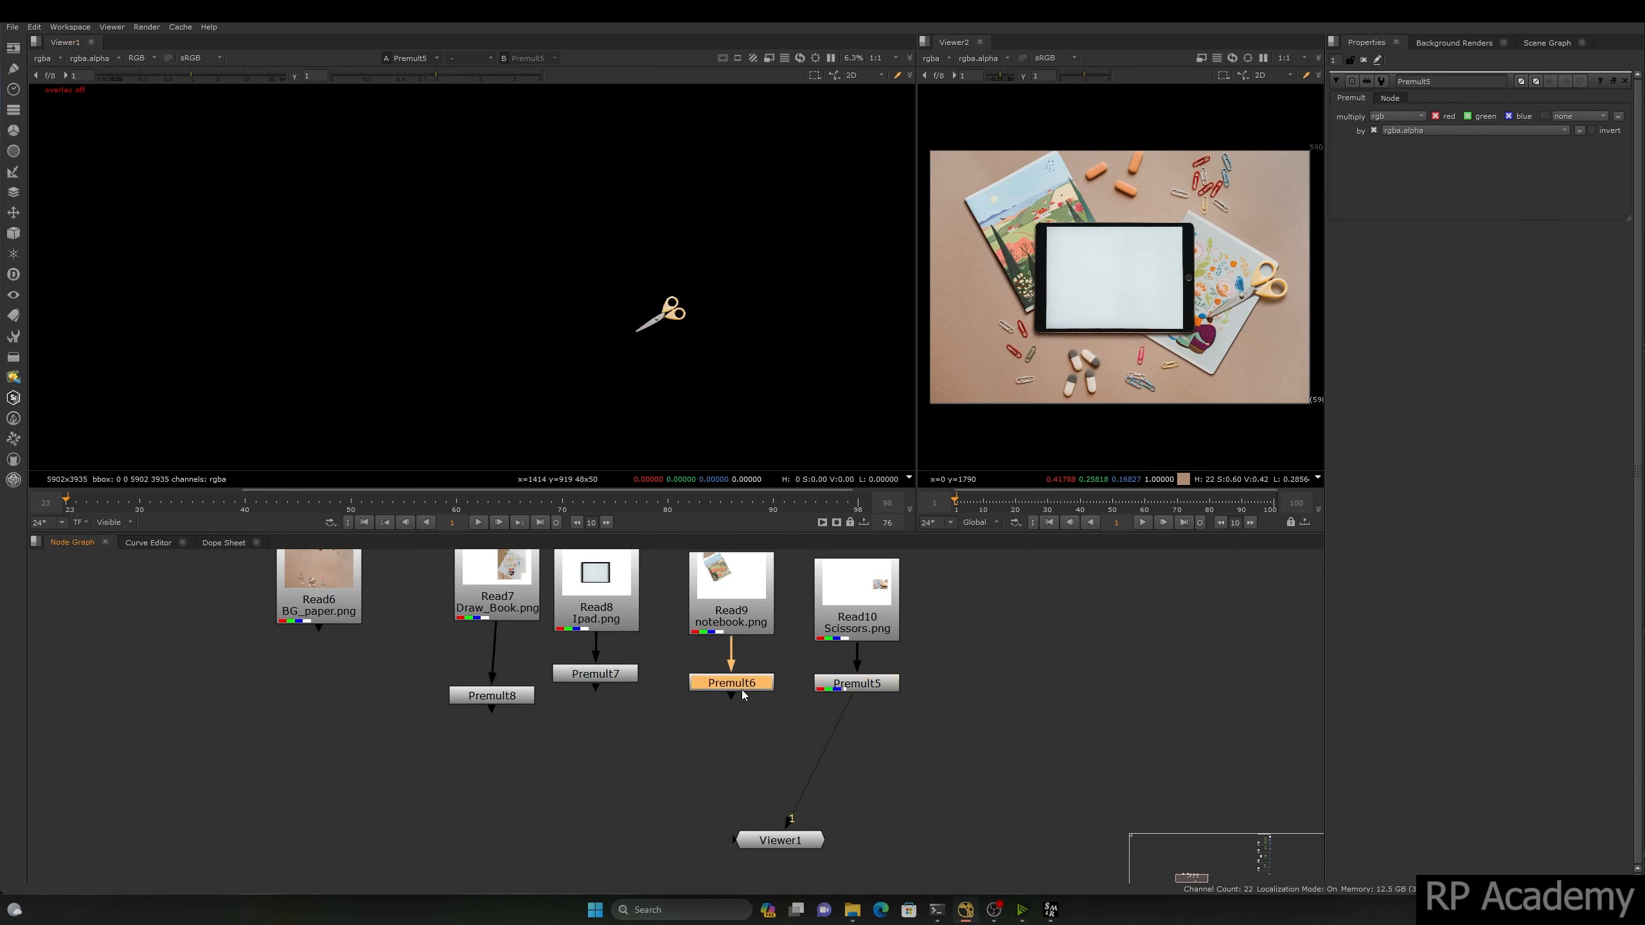
pyautogui.press('2')
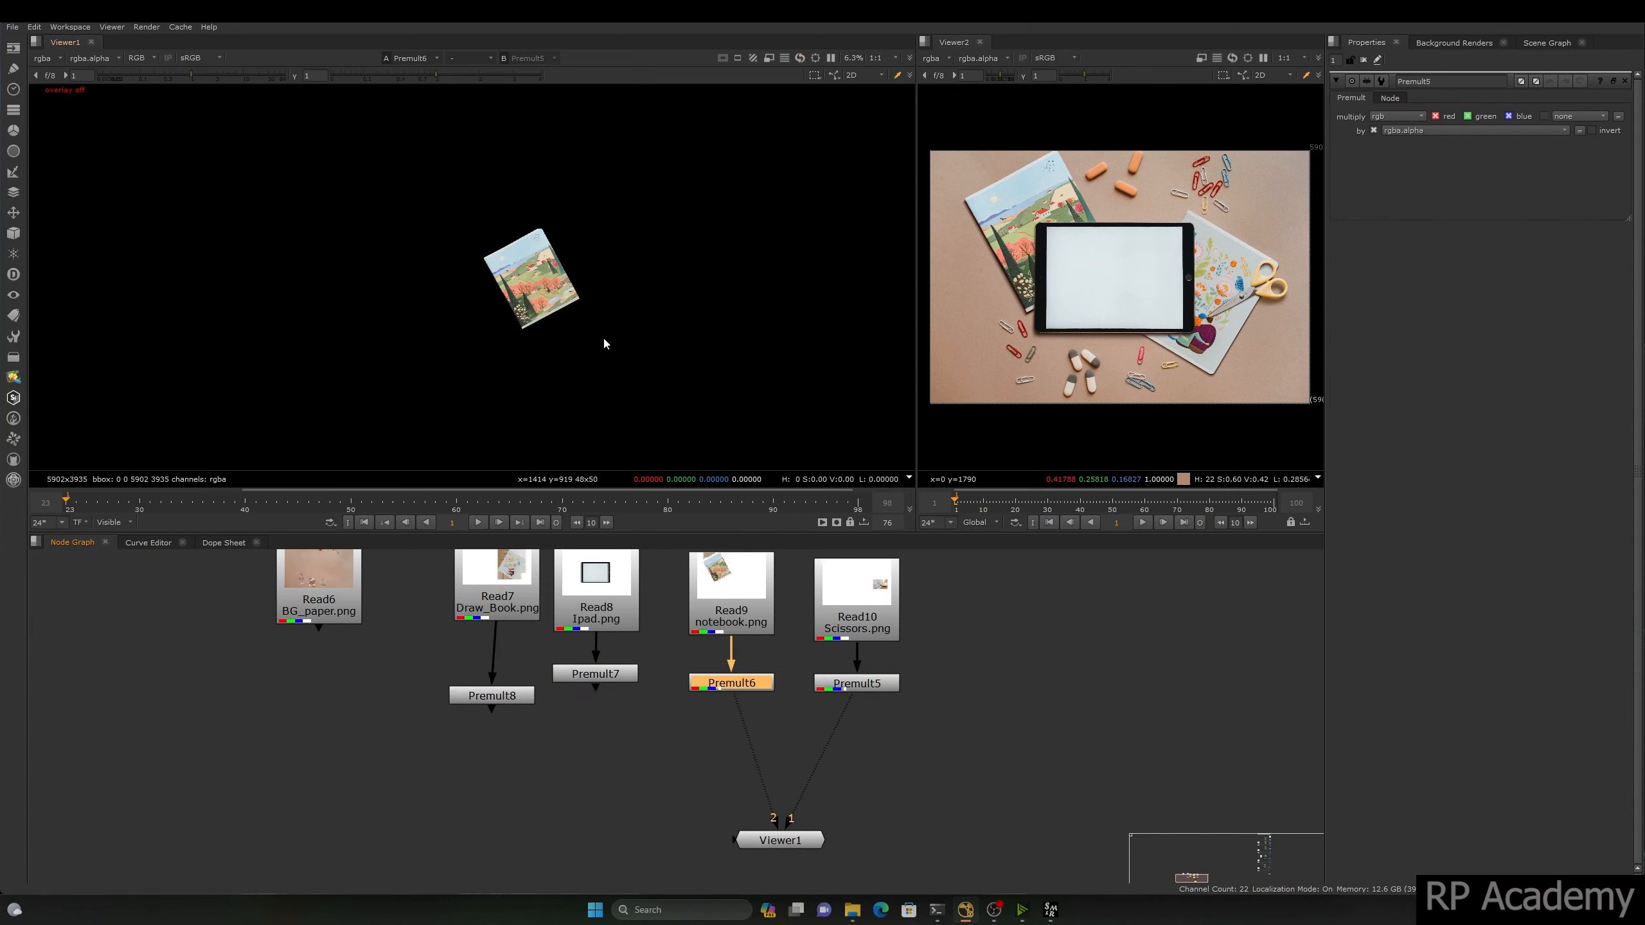
pyautogui.scroll(5, 604, 343)
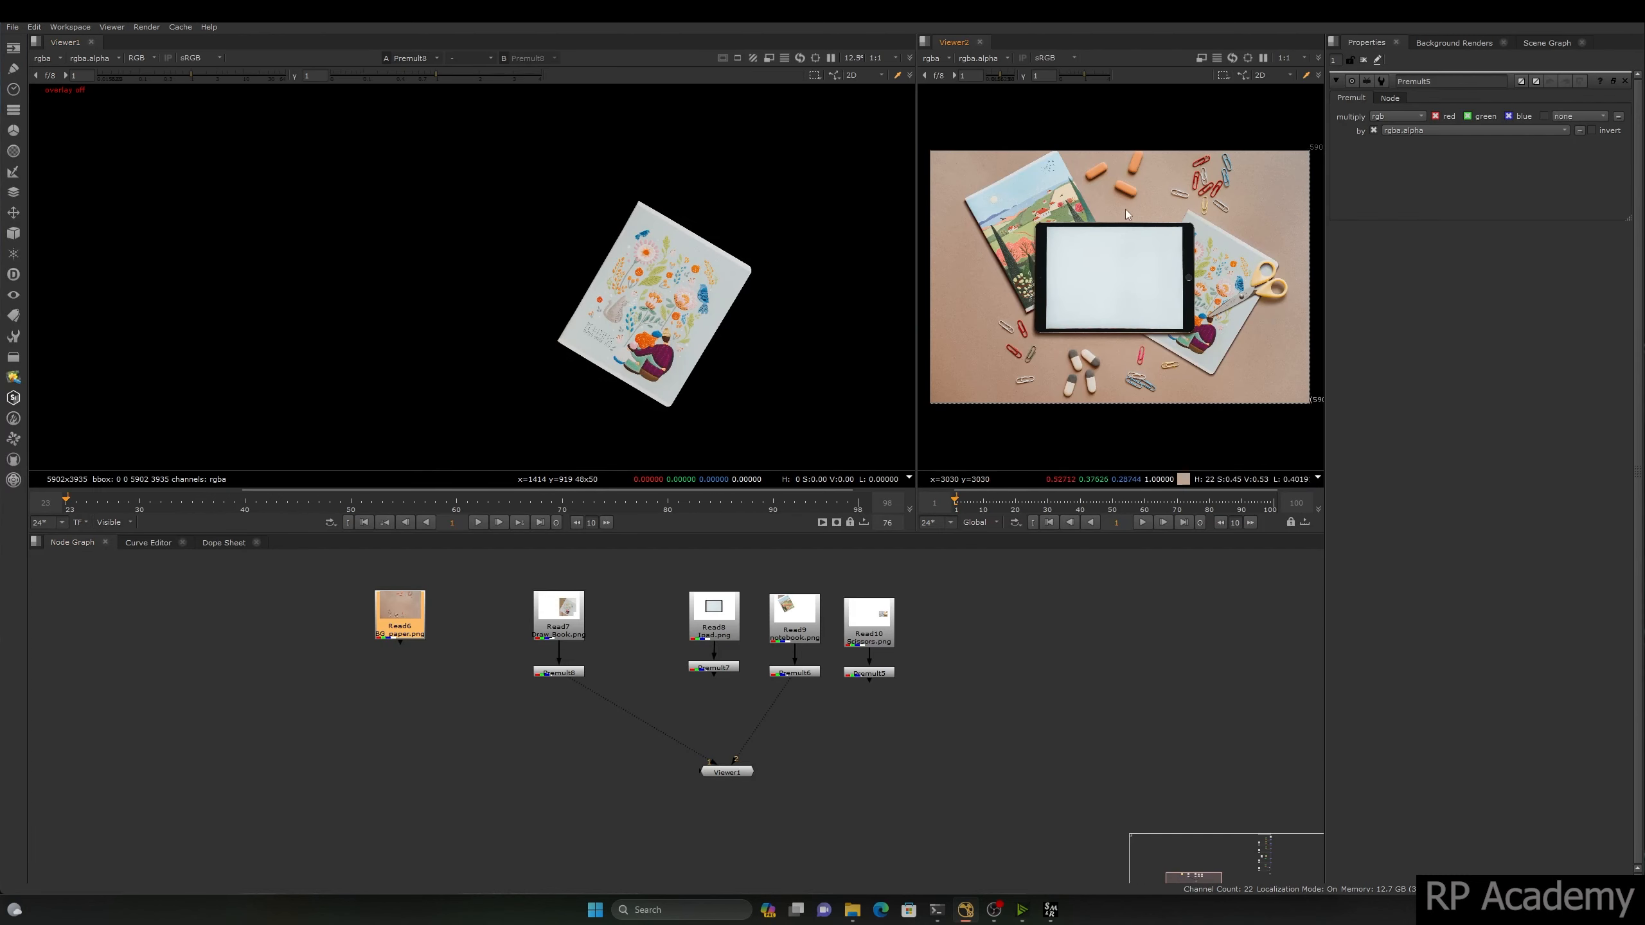
# Step: Move the BG_paper node lower, apart from the cut-out images, and connect the second viewer to the reference desk composite again
pyautogui.moveTo(751, 738); pyautogui.dragTo(737, 764, button='middle')
pyautogui.moveTo(383, 637); pyautogui.dragTo(381, 684)
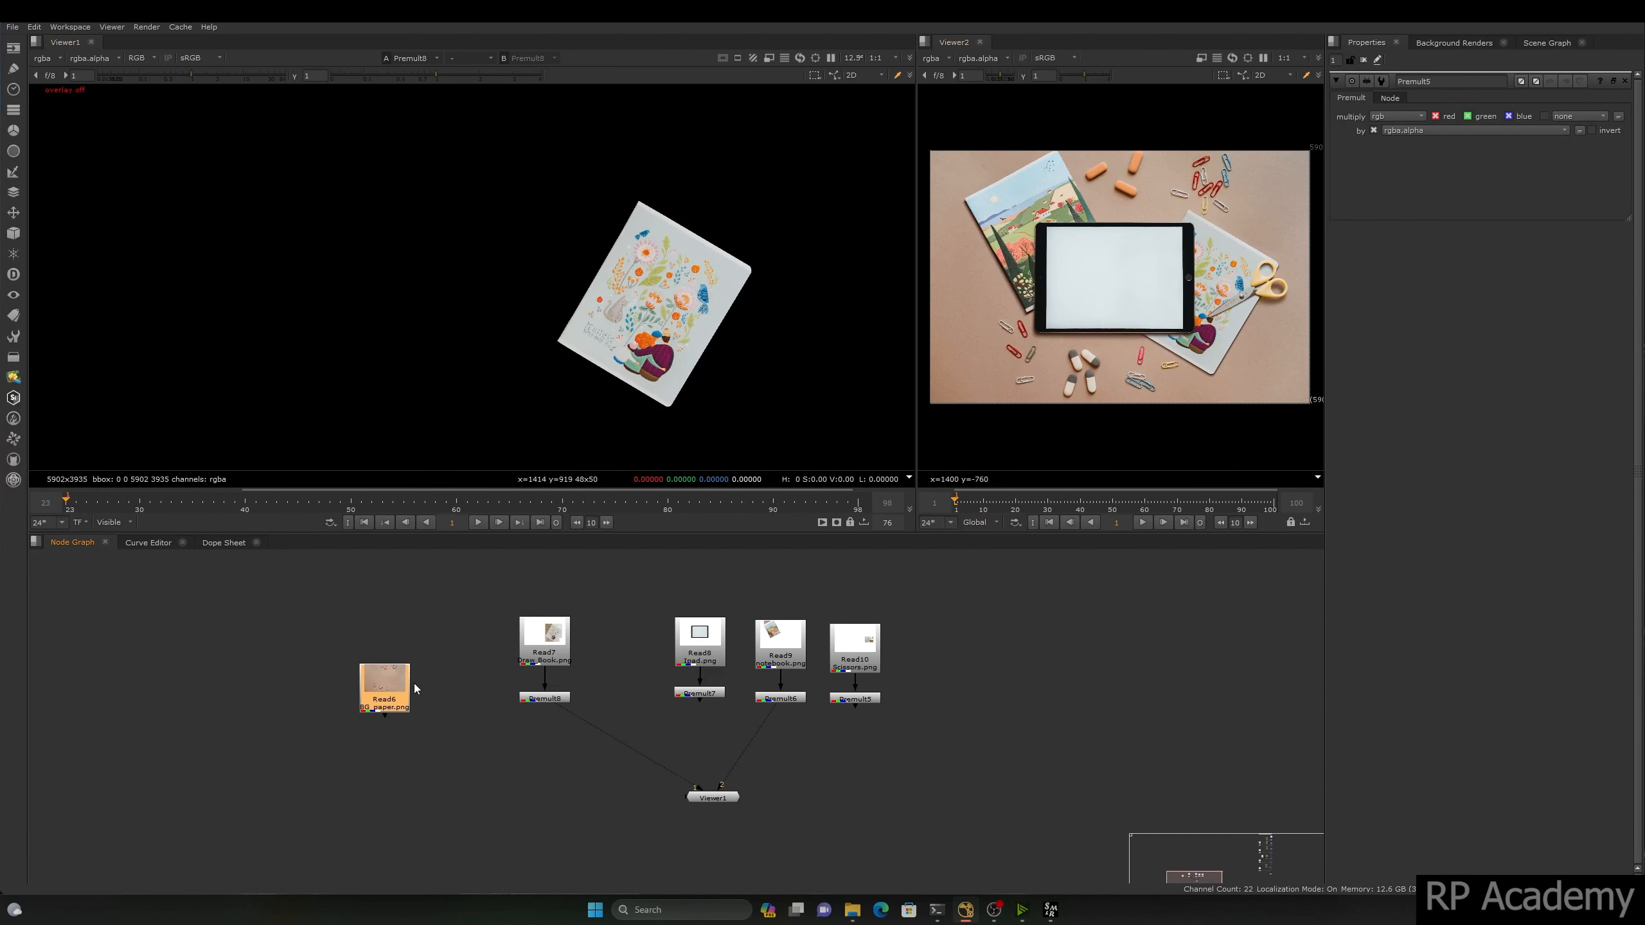
pyautogui.press('1')
pyautogui.moveTo(1220, 654); pyautogui.dragTo(626, 676, button='middle')
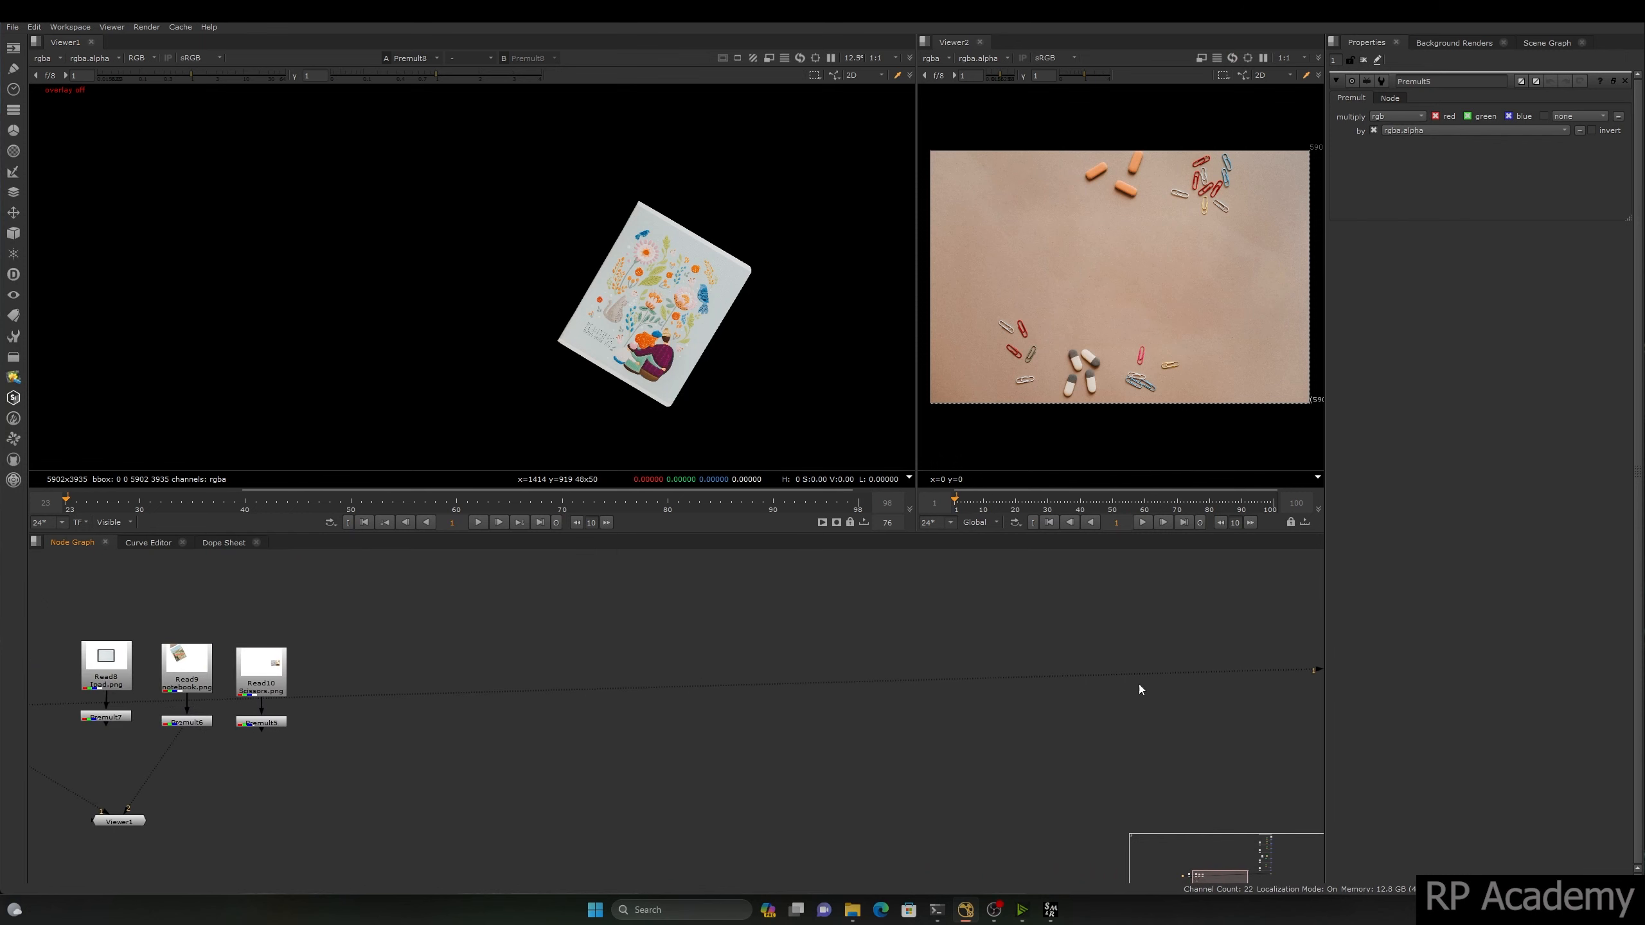
pyautogui.moveTo(1139, 684); pyautogui.dragTo(484, 681, button='middle')
pyautogui.moveTo(1161, 648); pyautogui.dragTo(1190, 575)
# Step: Disconnect the notebook from Viewer1, move Viewer1 further below the images, and display BG_paper in it
pyautogui.scroll(-5, 787, 746)
pyautogui.moveTo(540, 717); pyautogui.dragTo(833, 604, button='middle')
pyautogui.scroll(7, 536, 667)
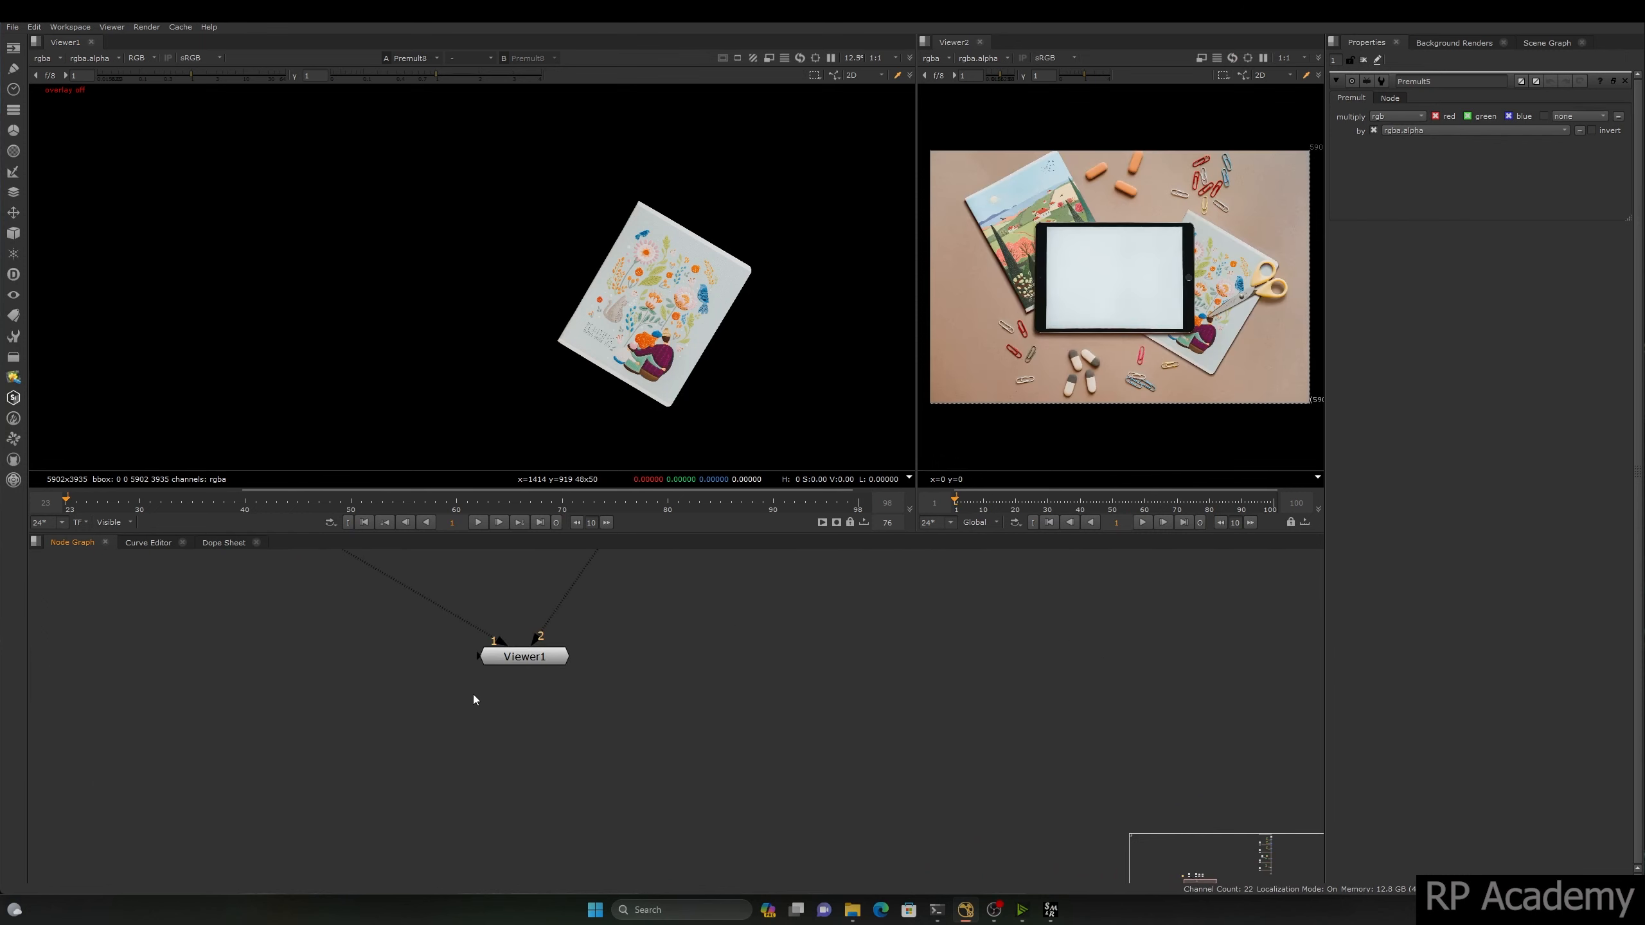
pyautogui.moveTo(537, 639); pyautogui.dragTo(602, 654)
pyautogui.scroll(-5, 569, 687)
pyautogui.moveTo(550, 675); pyautogui.dragTo(565, 789)
pyautogui.press('1')
pyautogui.moveTo(953, 318); pyautogui.dragTo(955, 320, button='middle')
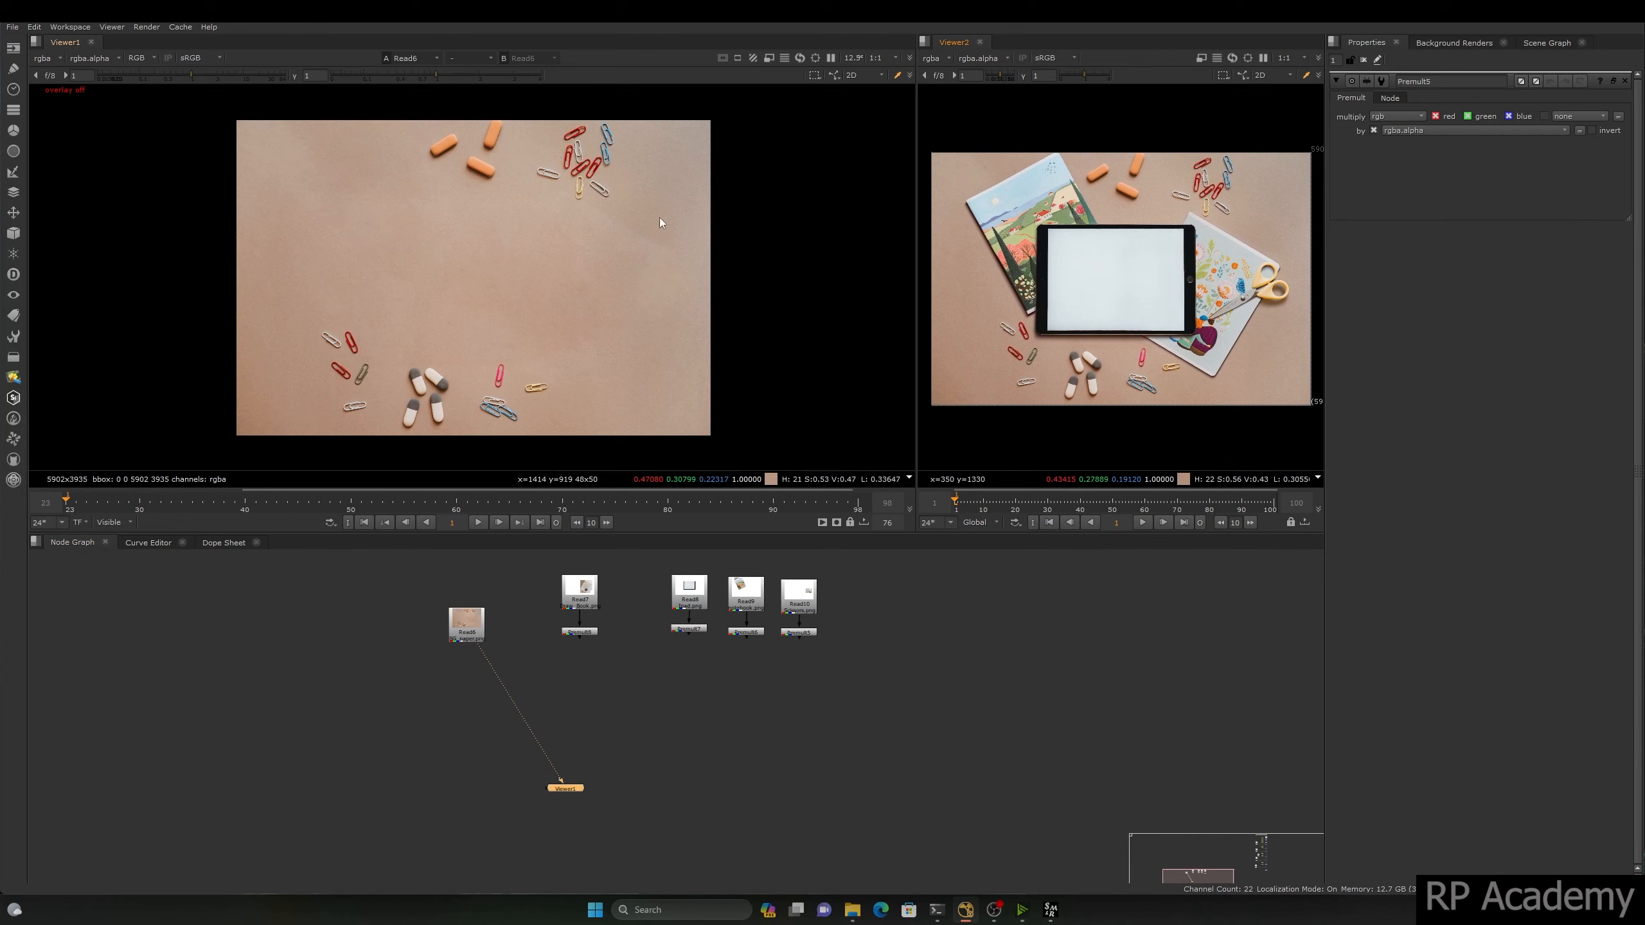
# Step: Move the notebook image together with its Premult node to the lower left of the BG_paper node
pyautogui.scroll(3, 600, 680)
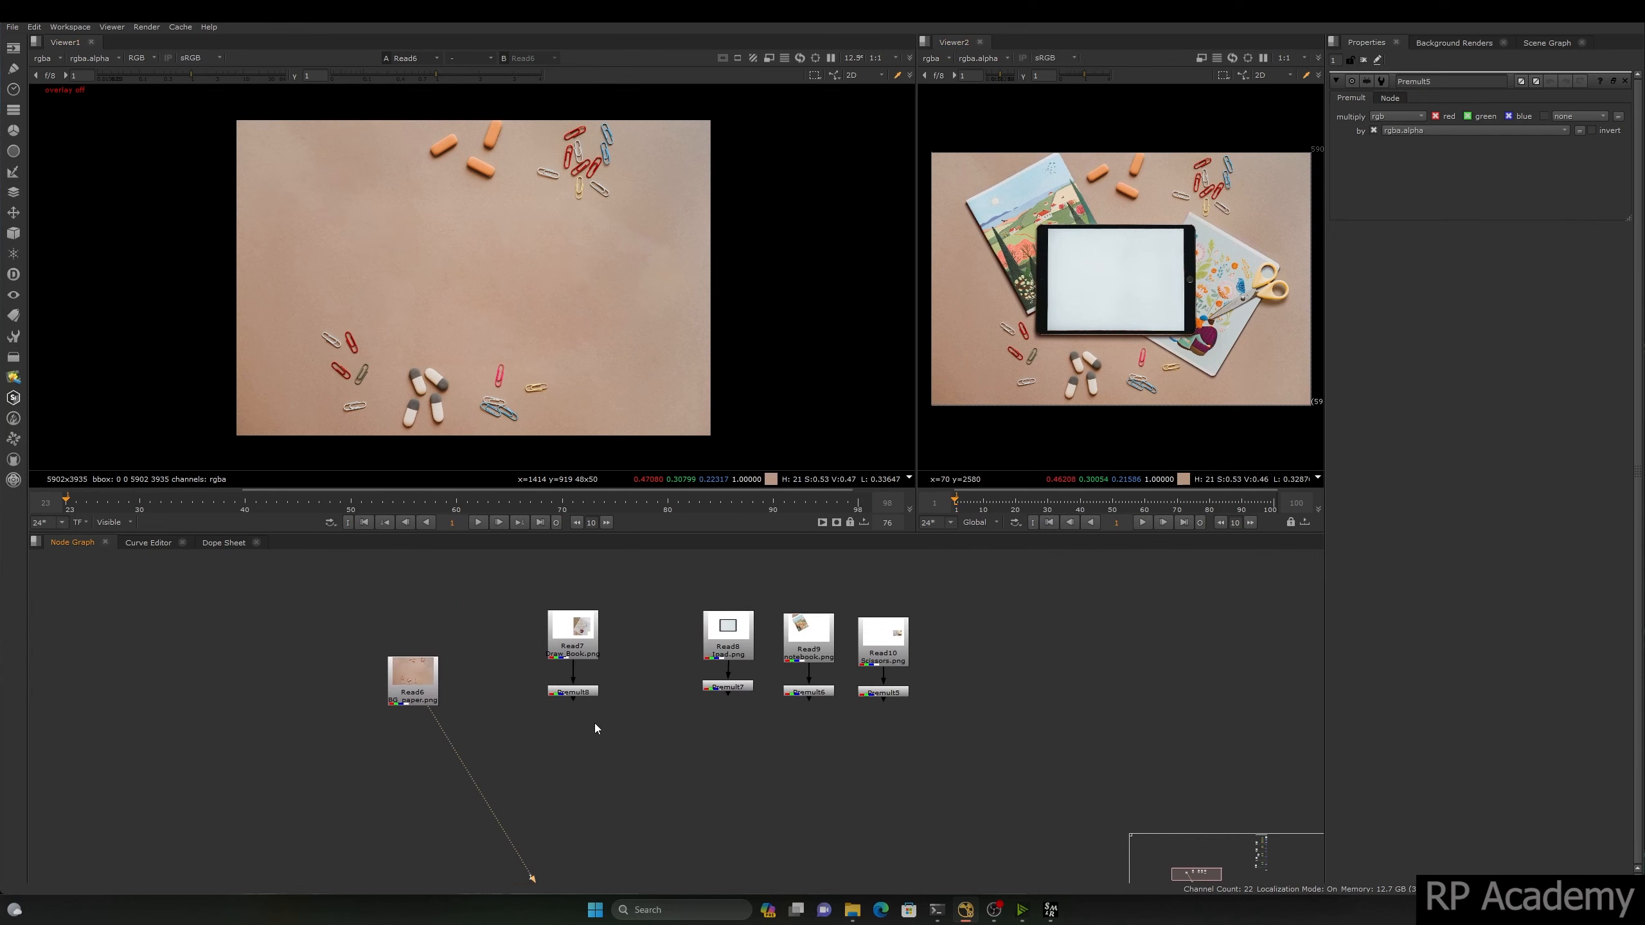
pyautogui.click(582, 694)
pyautogui.moveTo(851, 664); pyautogui.dragTo(805, 626, button='middle')
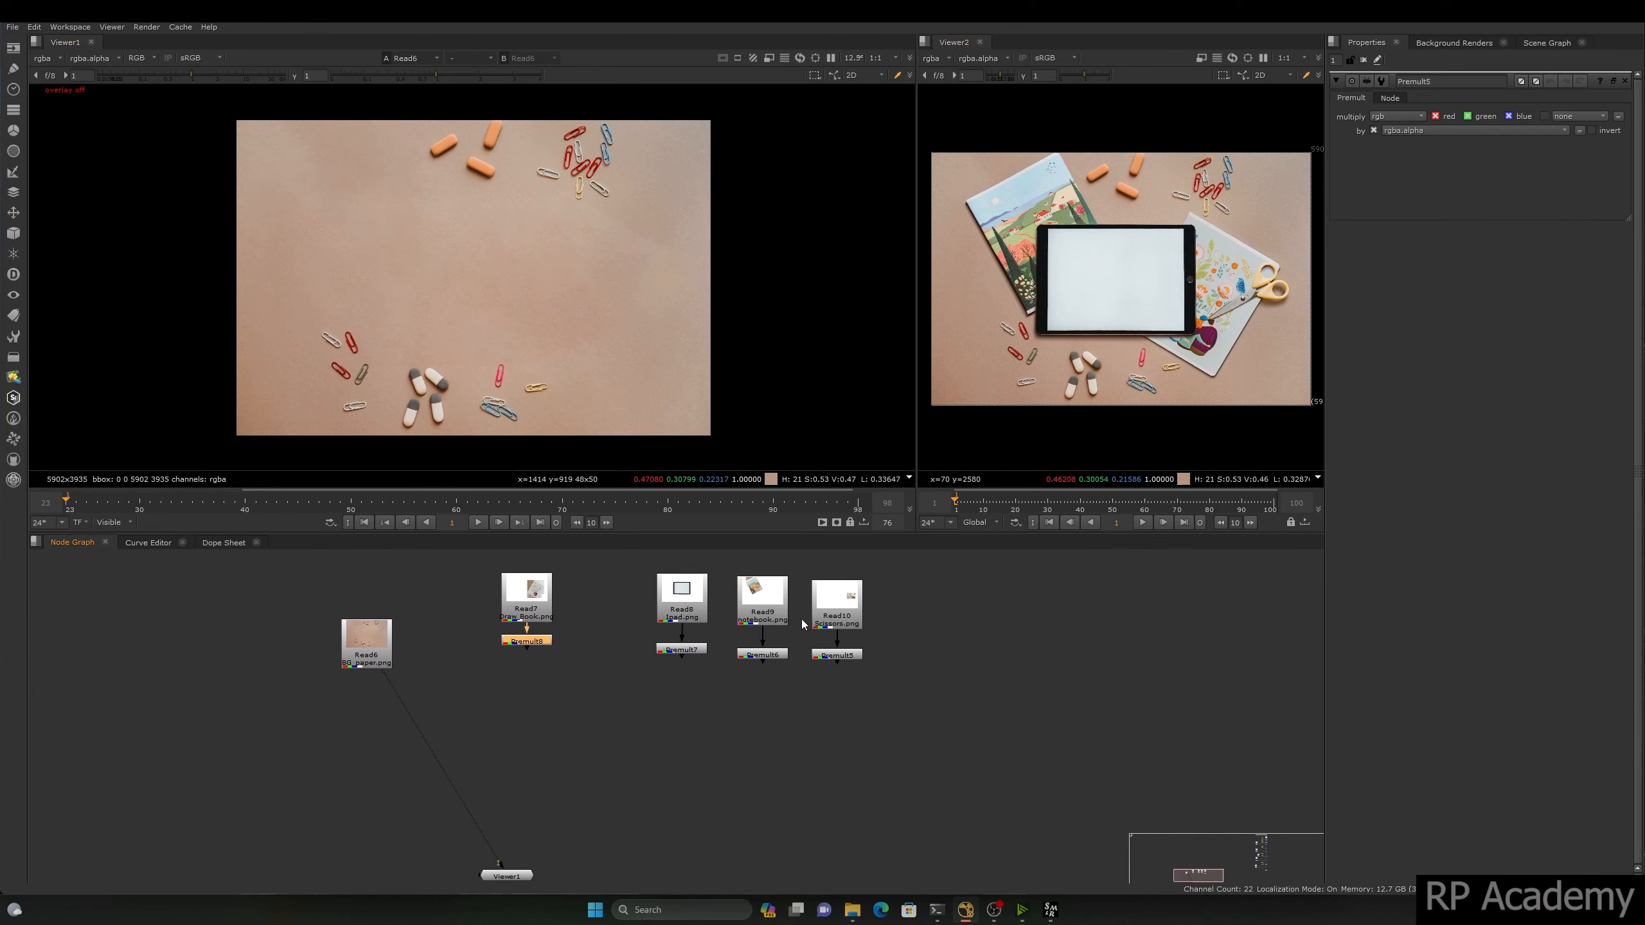
pyautogui.moveTo(798, 674); pyautogui.dragTo(721, 565)
pyautogui.moveTo(762, 603); pyautogui.dragTo(208, 740)
# Step: Add a Merge node below BG_paper, feed the premultiplied notebook into its A input, and place Viewer1 further down
pyautogui.moveTo(453, 745); pyautogui.dragTo(581, 659, button='middle')
pyautogui.click(494, 560)
pyautogui.press('m')
pyautogui.moveTo(461, 705); pyautogui.dragTo(343, 705)
pyautogui.moveTo(635, 790); pyautogui.dragTo(598, 888)
pyautogui.scroll(-2, 389, 279)
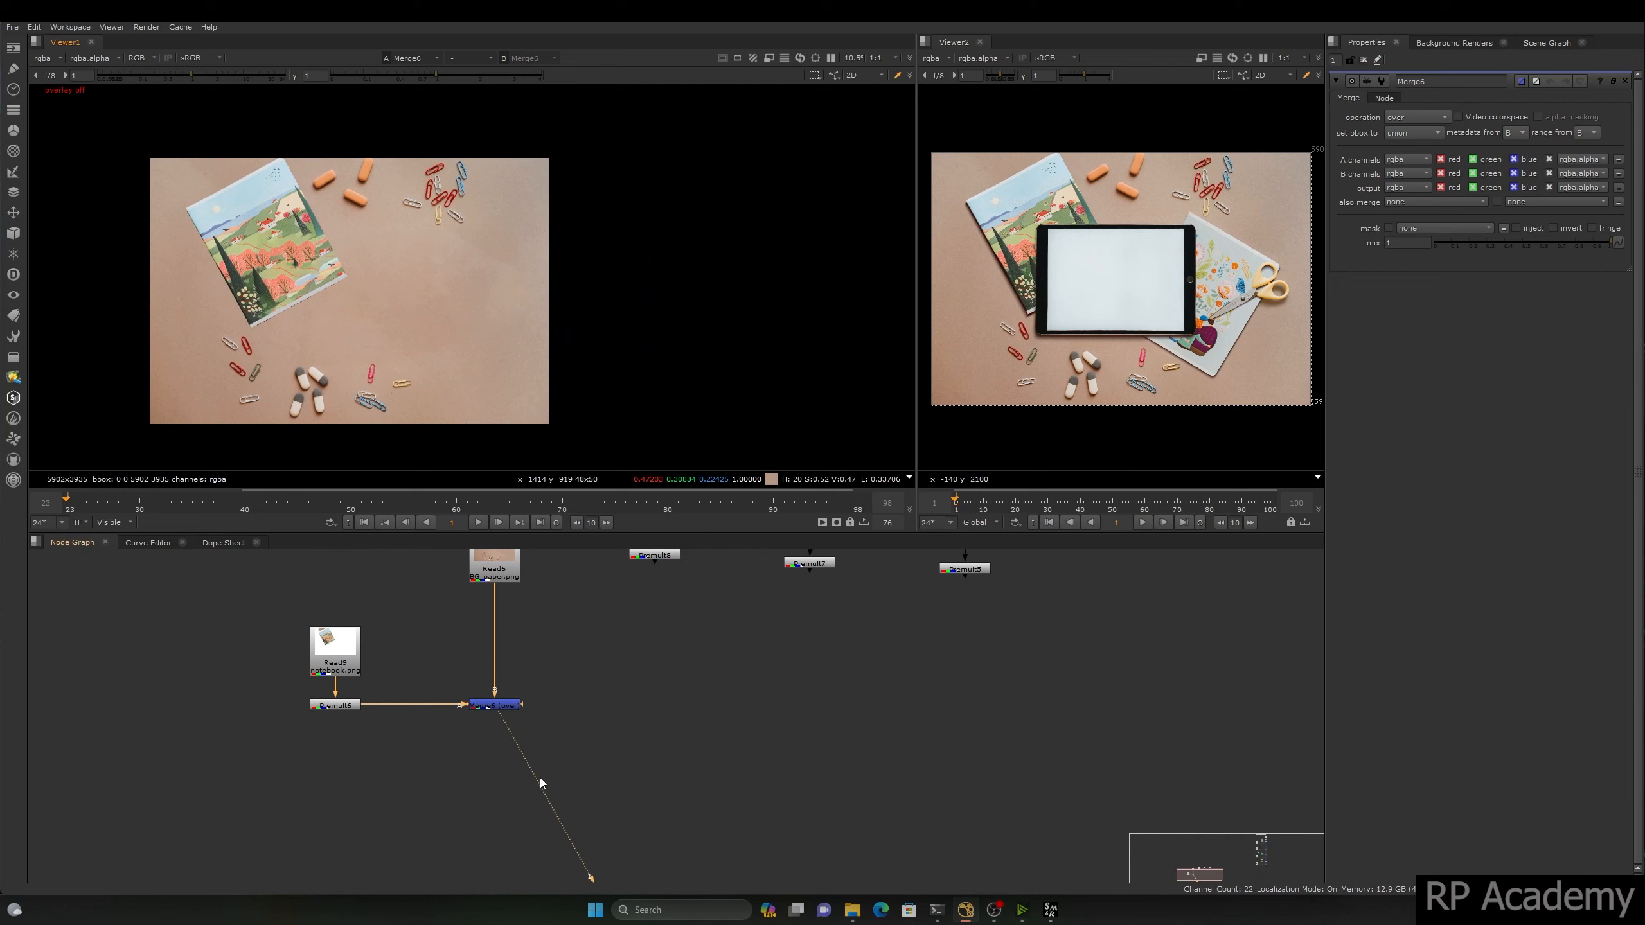
pyautogui.moveTo(540, 778); pyautogui.dragTo(406, 547, button='middle')
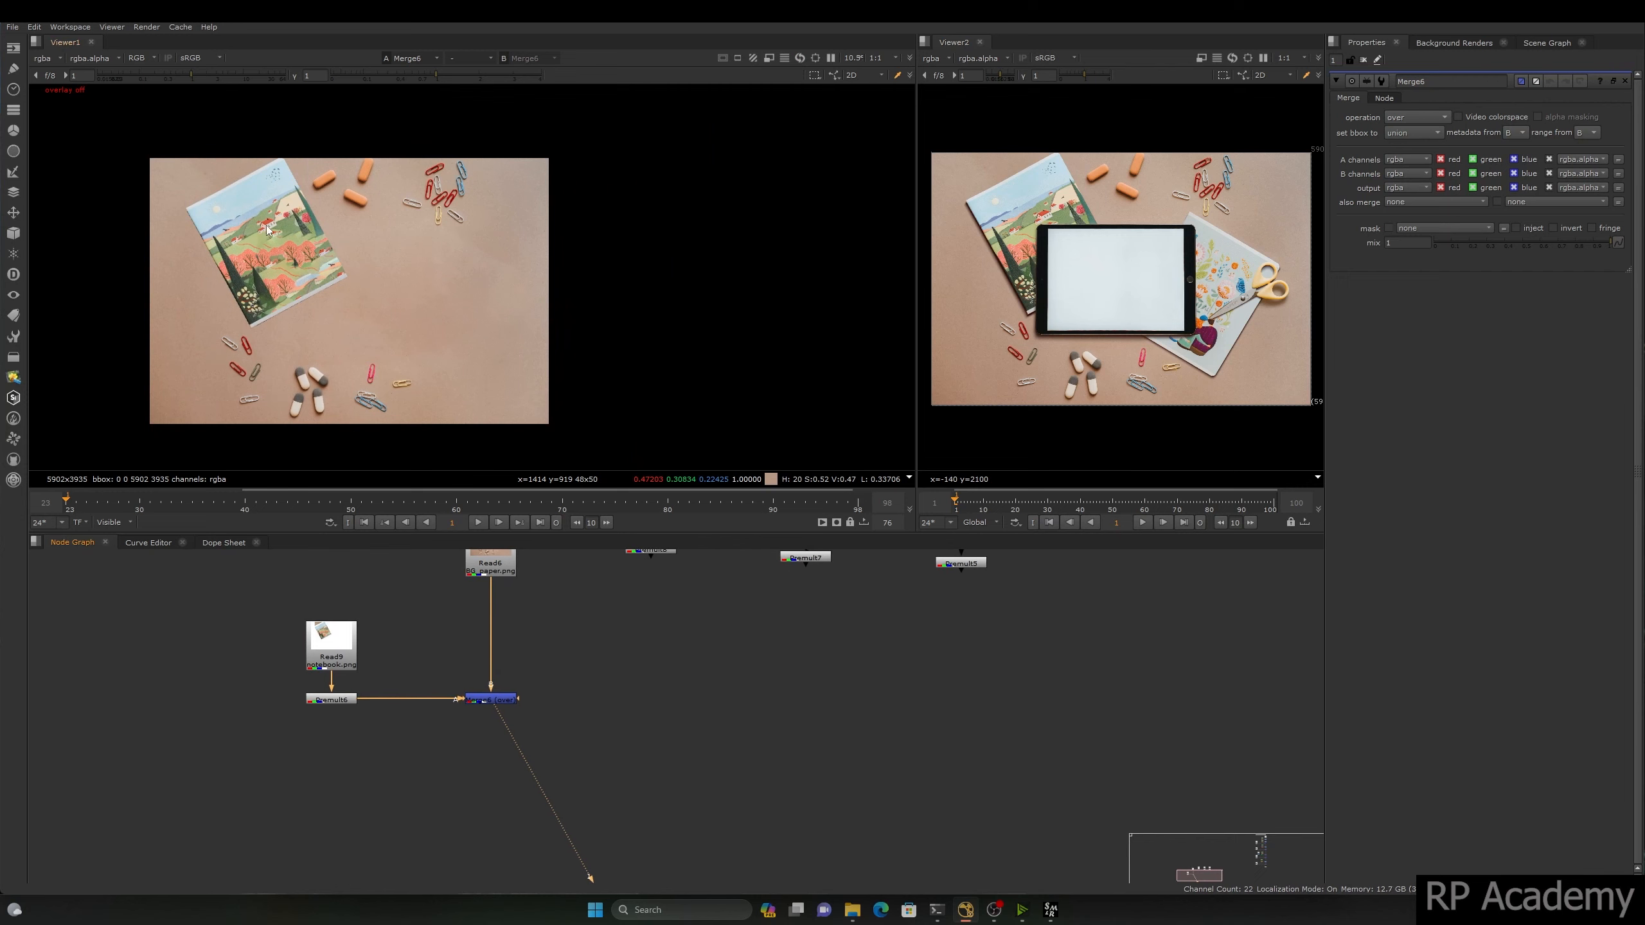